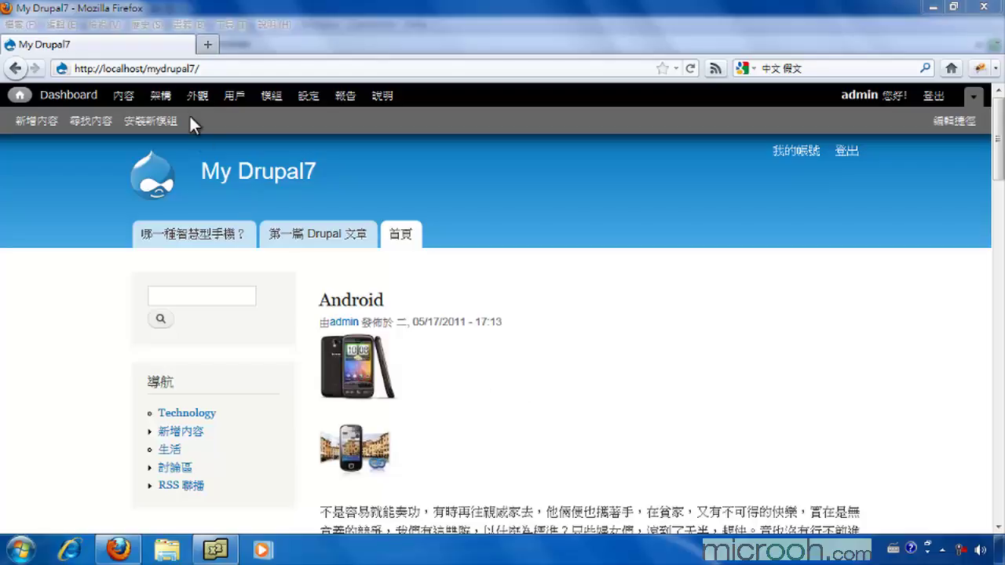
# Step: Start a new taxonomy vocabulary in the site structure and name it "3C Type"
pyautogui.click(162, 96)
pyautogui.click(116, 339)
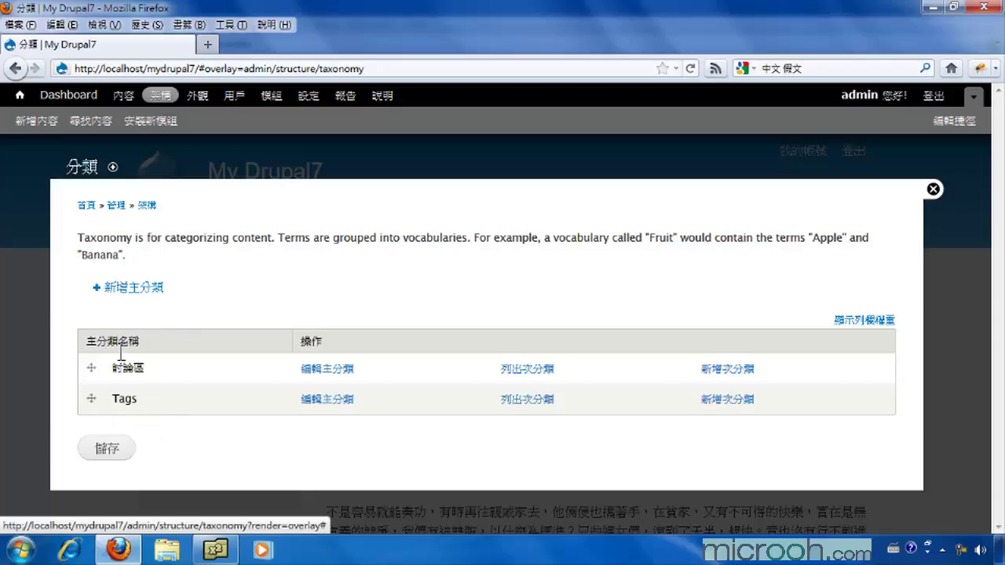
pyautogui.click(120, 289)
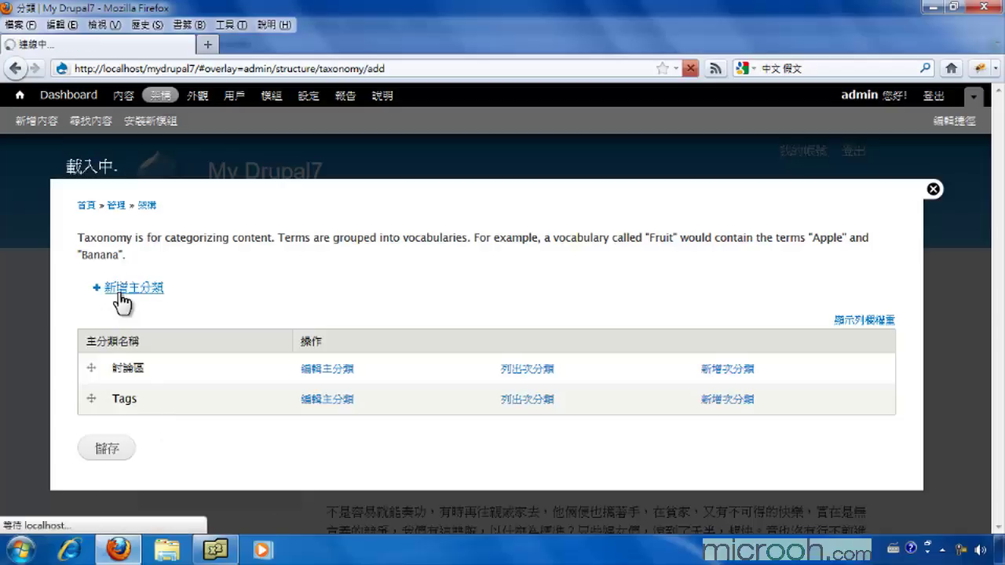
pyautogui.click(116, 250)
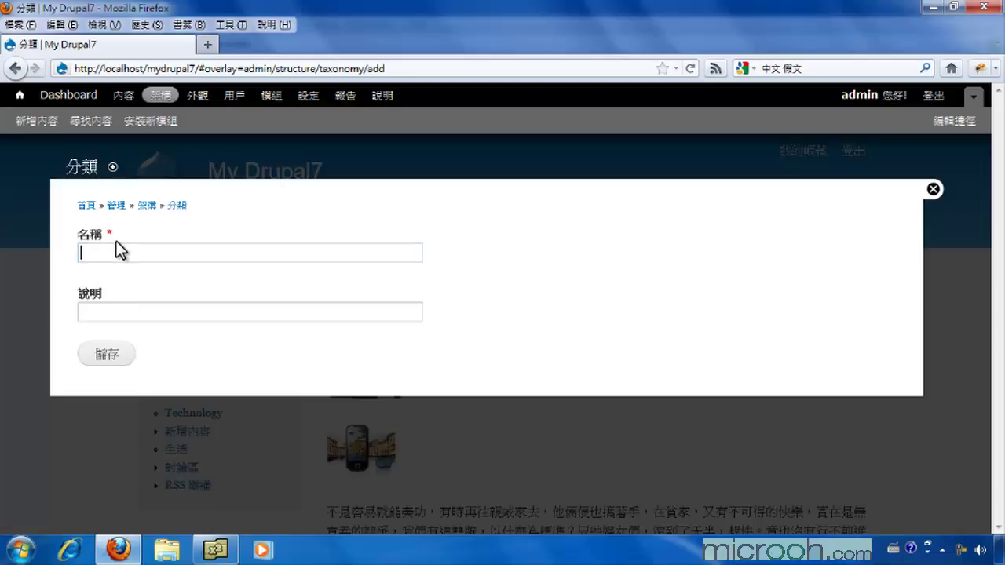
pyautogui.write('3C')
pyautogui.press('Down')
pyautogui.press('Tab')
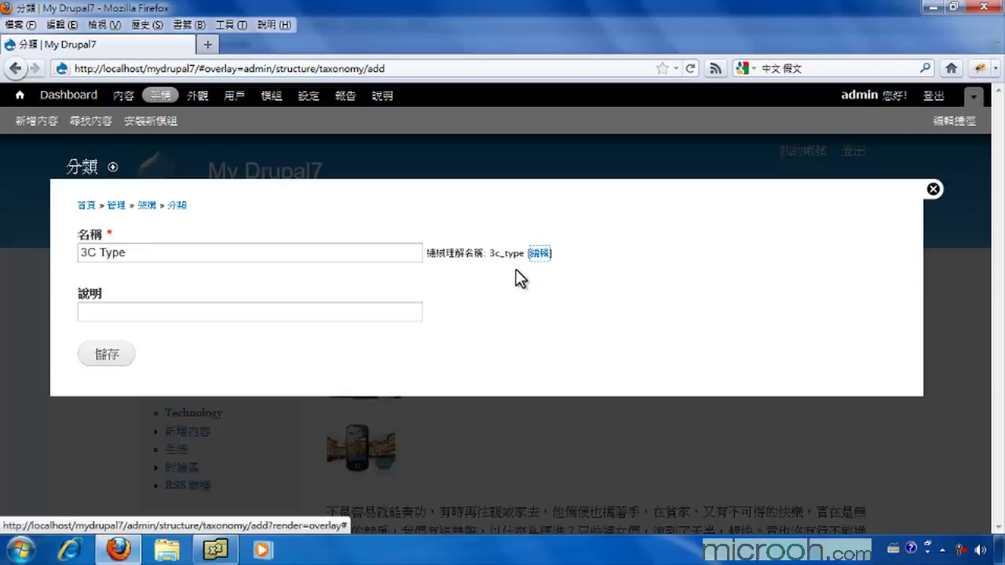
# Step: Describe the vocabulary as "3c產品, 3c配件的產品類型分類" and save it
pyautogui.click(162, 316)
pyautogui.hotkey('ctrl', 'shift')
pyautogui.write('3c產品, 3c配件的產品類型分類')
pyautogui.press('Tab')
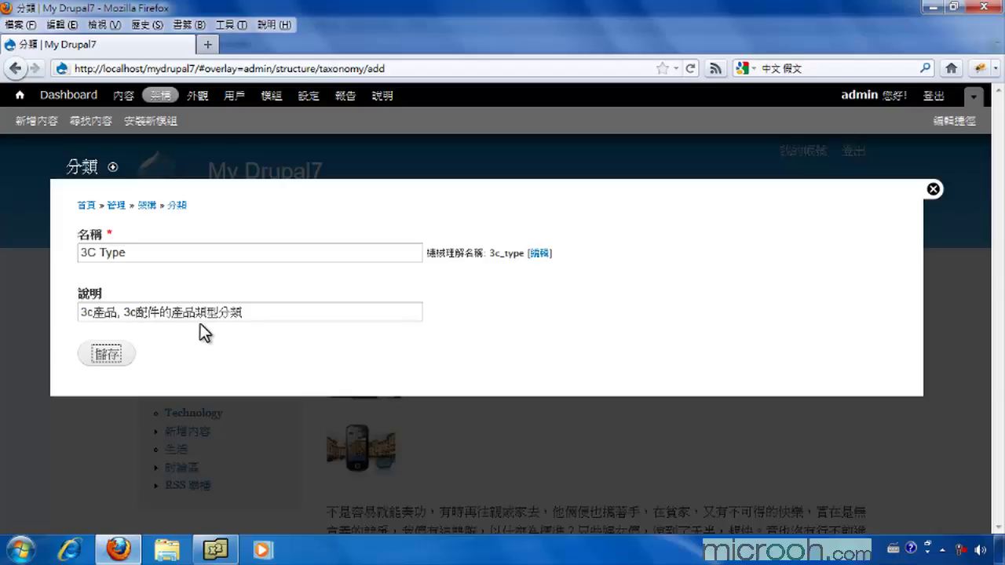
pyautogui.click(108, 353)
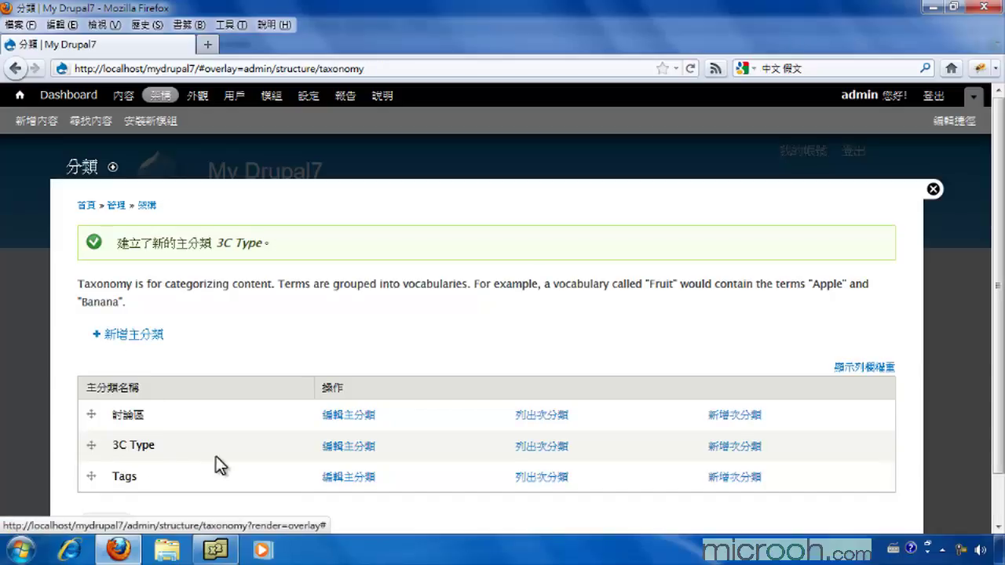
# Step: Add the term "Android" to the 3C Type vocabulary, expanding its relation settings before saving with the <root> parent and weight 0
pyautogui.click(554, 450)
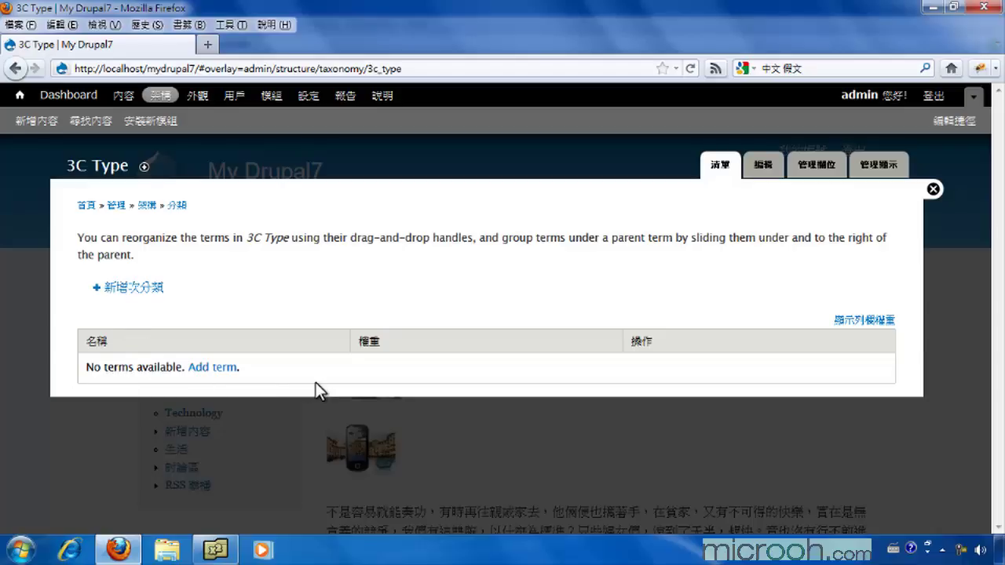
pyautogui.click(125, 289)
pyautogui.click(122, 249)
pyautogui.write('a')
pyautogui.press('BackSpace')
pyautogui.write('Android')
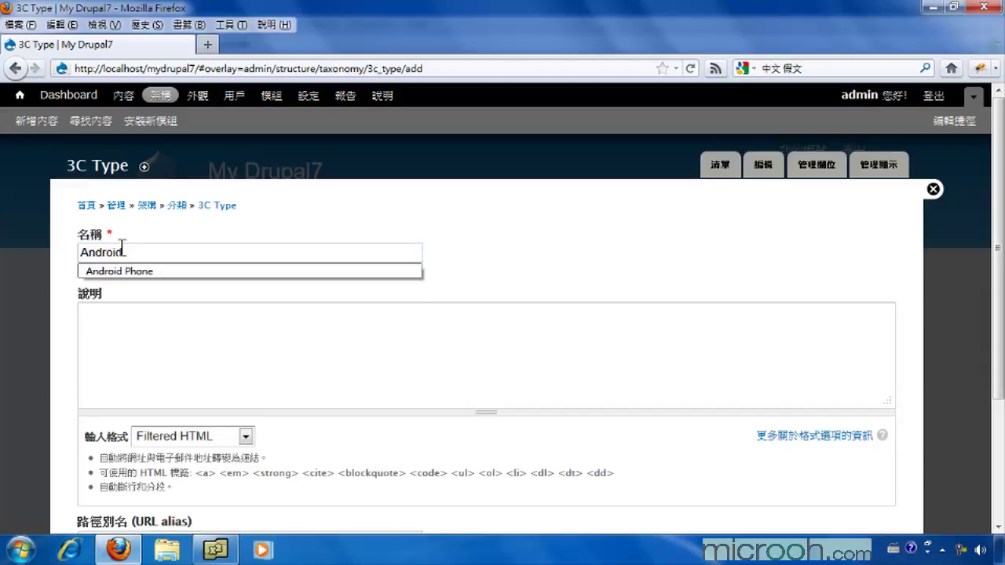
pyautogui.click(143, 333)
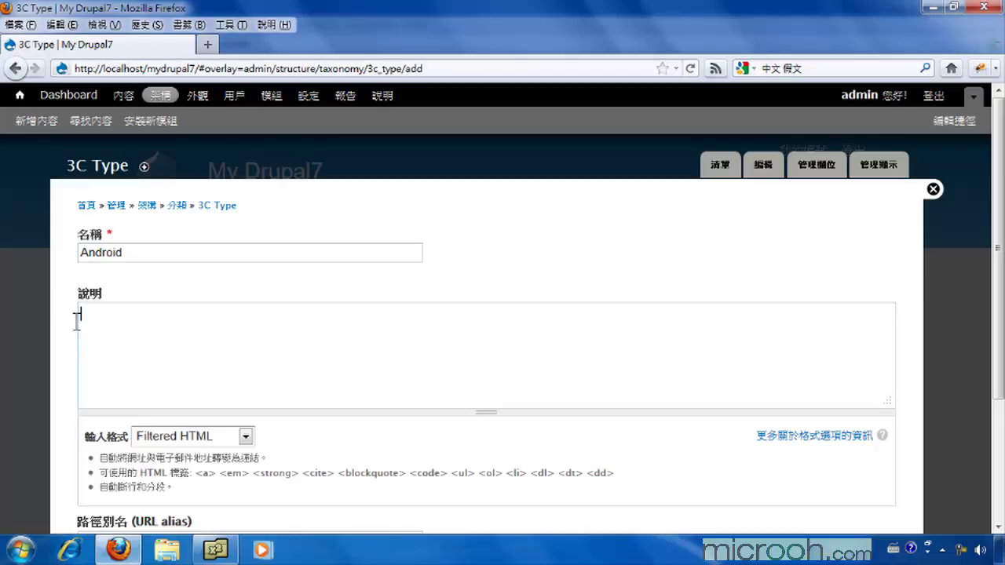
pyautogui.scroll(-3, 310, 366)
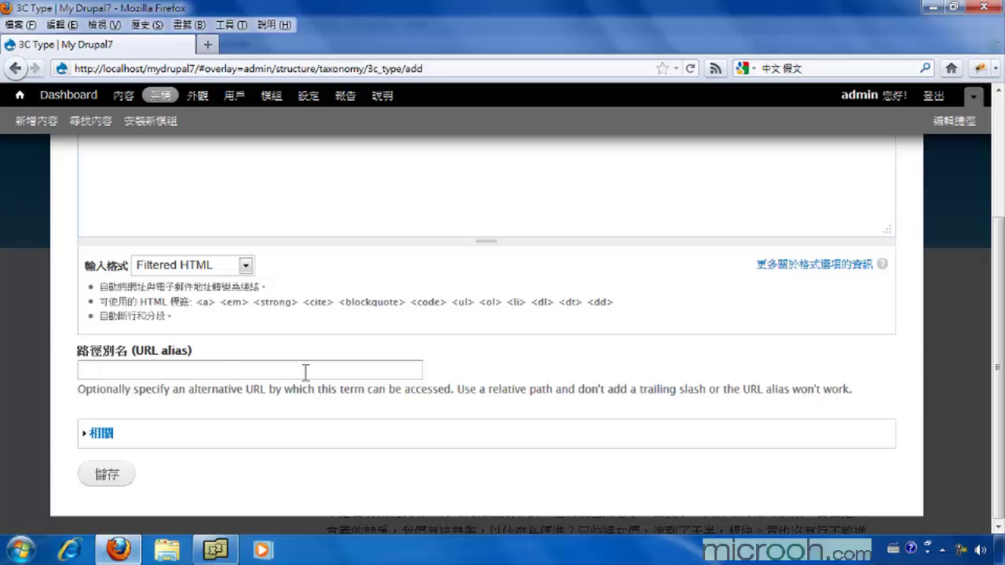
pyautogui.click(93, 433)
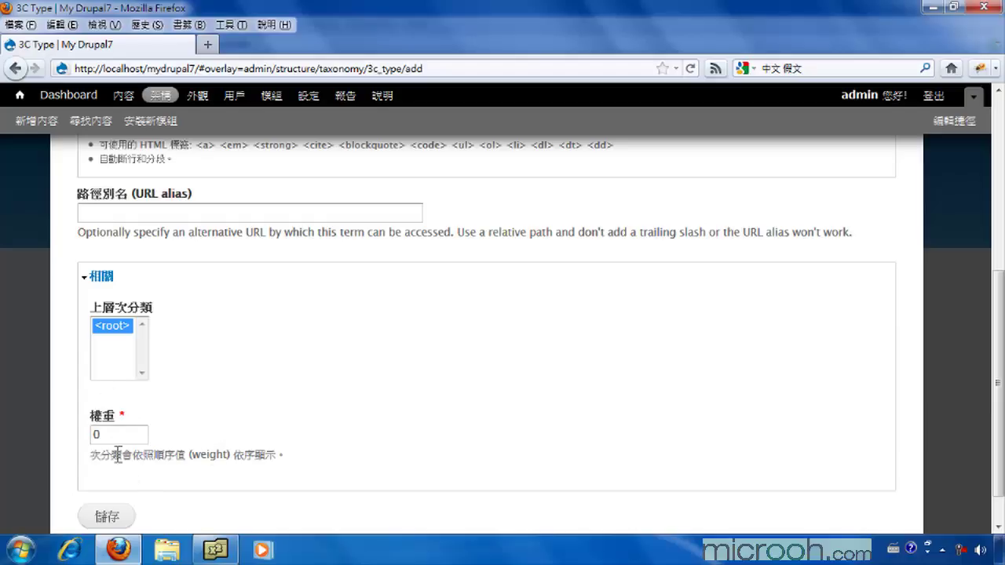
pyautogui.click(107, 518)
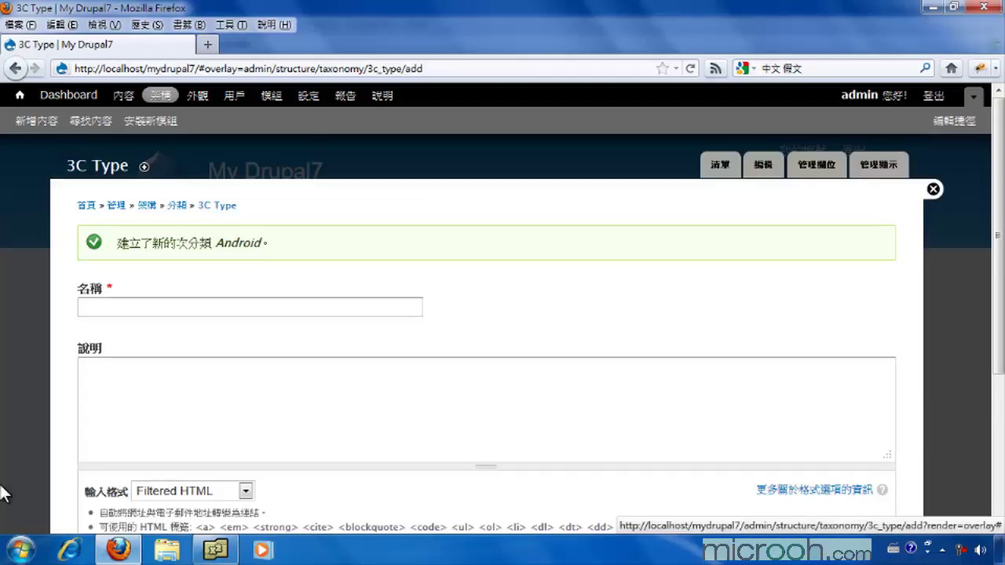
# Step: Add and save a second term named "iPhone" in the 3C Type vocabulary
pyautogui.click(153, 312)
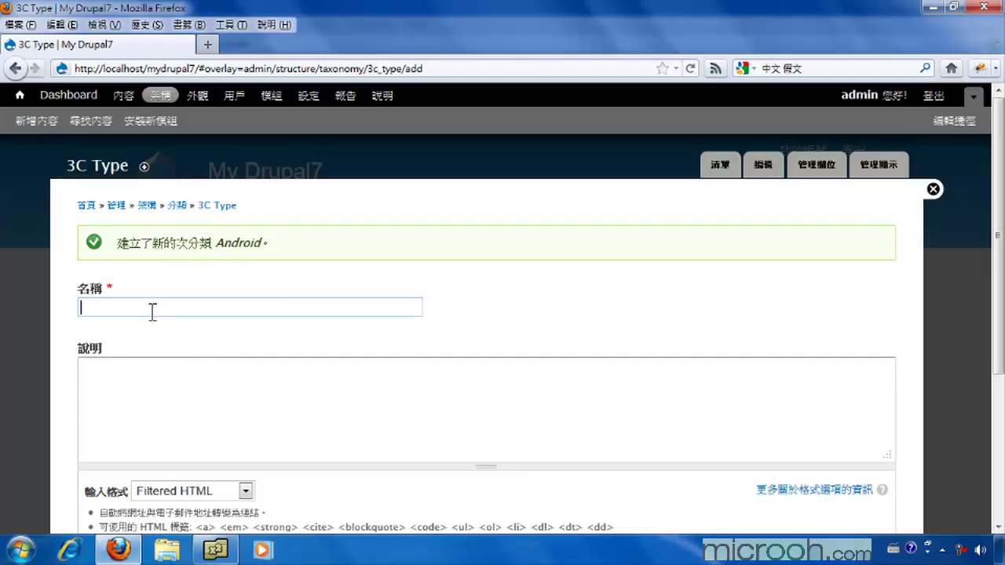
pyautogui.write('iPhone')
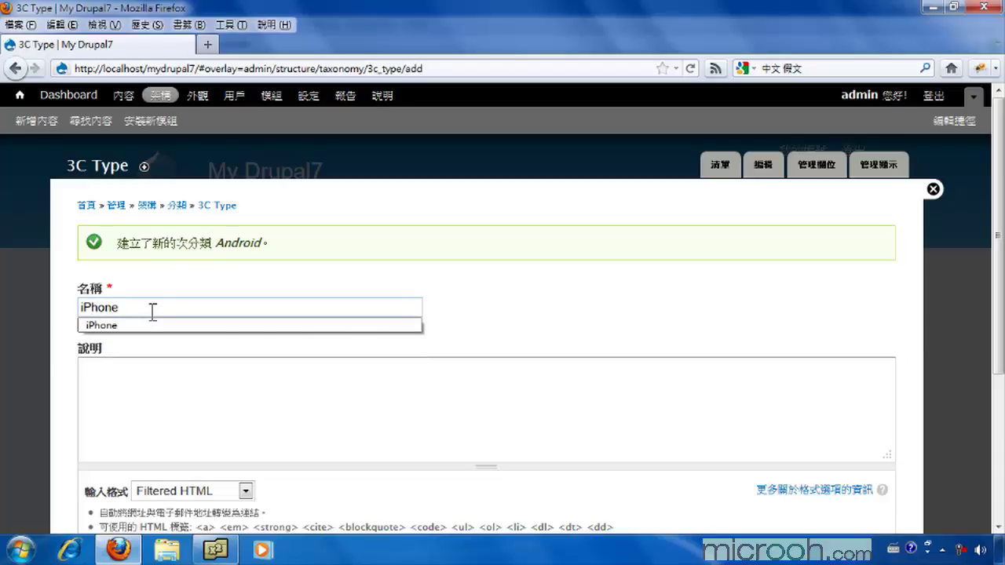
pyautogui.press('Escape')
pyautogui.press('Return')
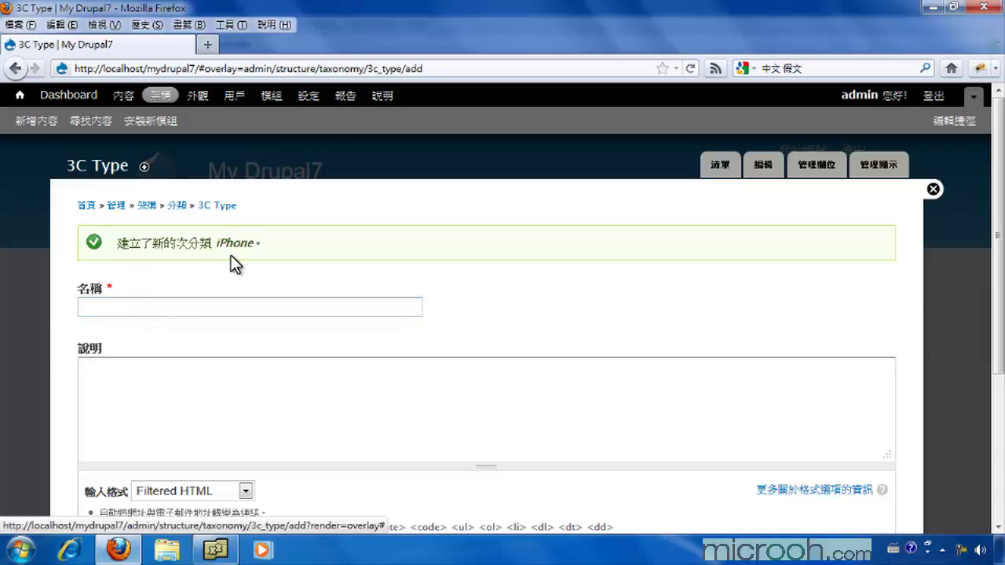
# Step: Add and save another 3C Type term named "Nokia"
pyautogui.click(128, 312)
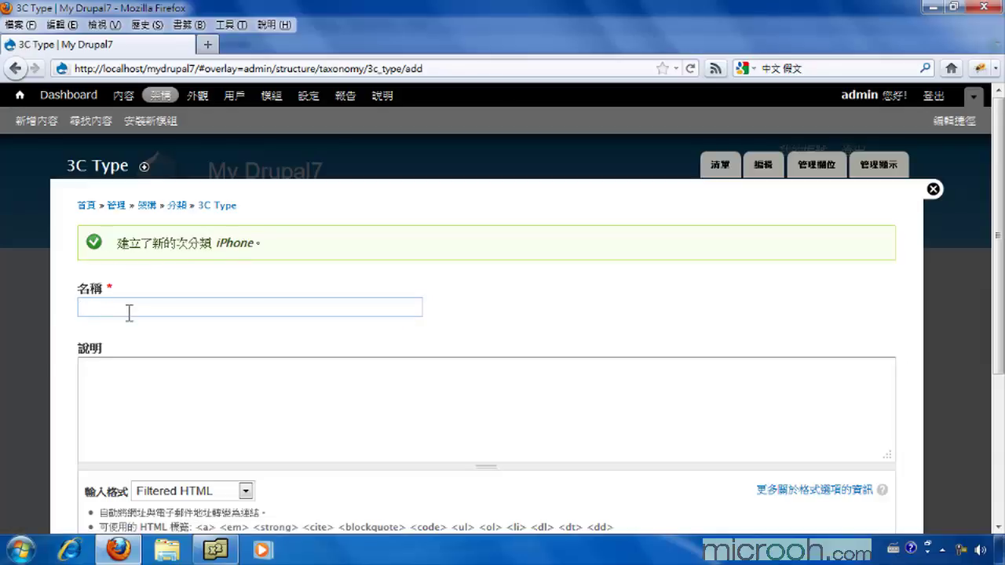
pyautogui.write('Noi')
pyautogui.press('BackSpace')
pyautogui.write('kia')
pyautogui.press('Return')
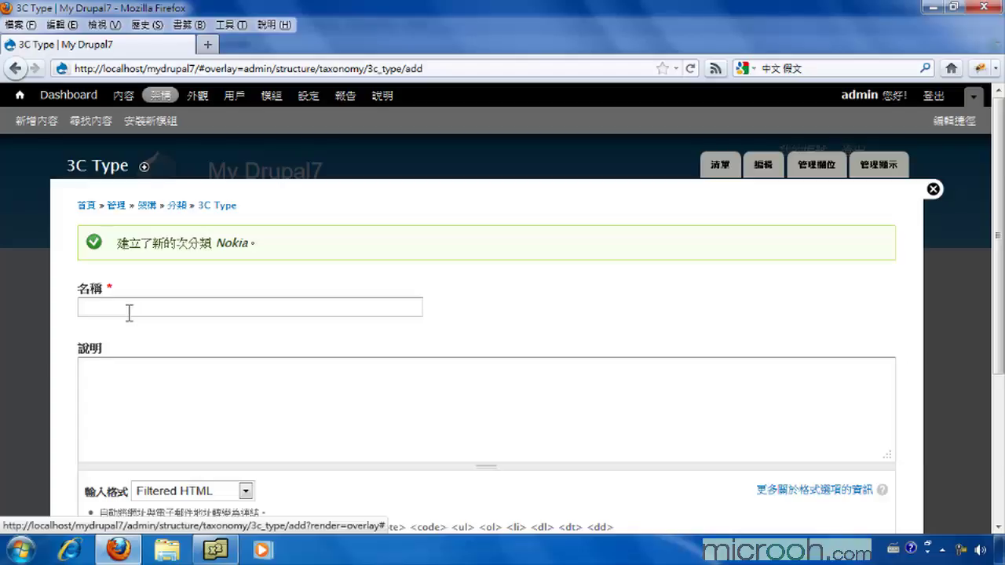
# Step: Add and save another 3C Type term named "Windows Mobile"
pyautogui.click(129, 311)
pyautogui.write('Windows Mobile')
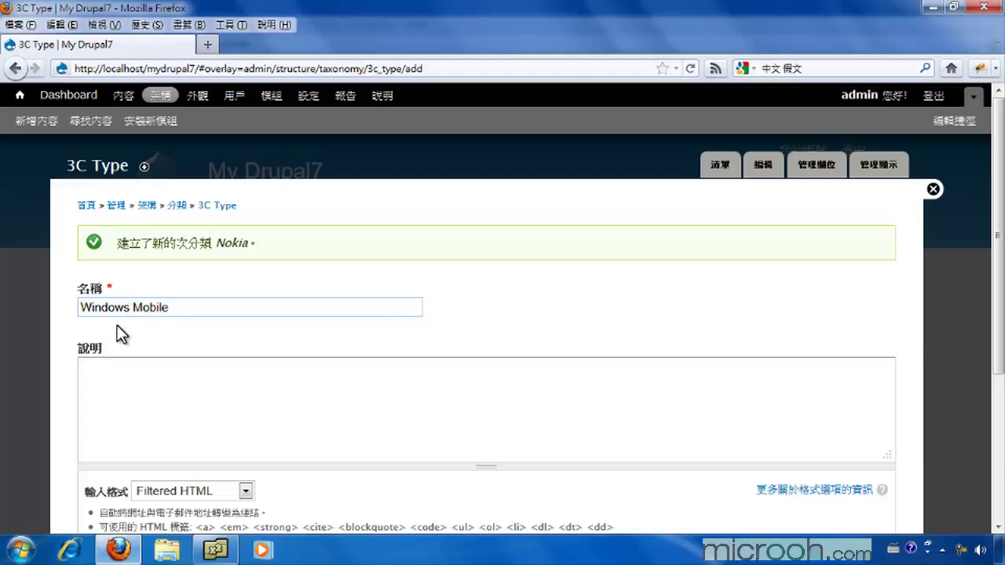
pyautogui.press('Return')
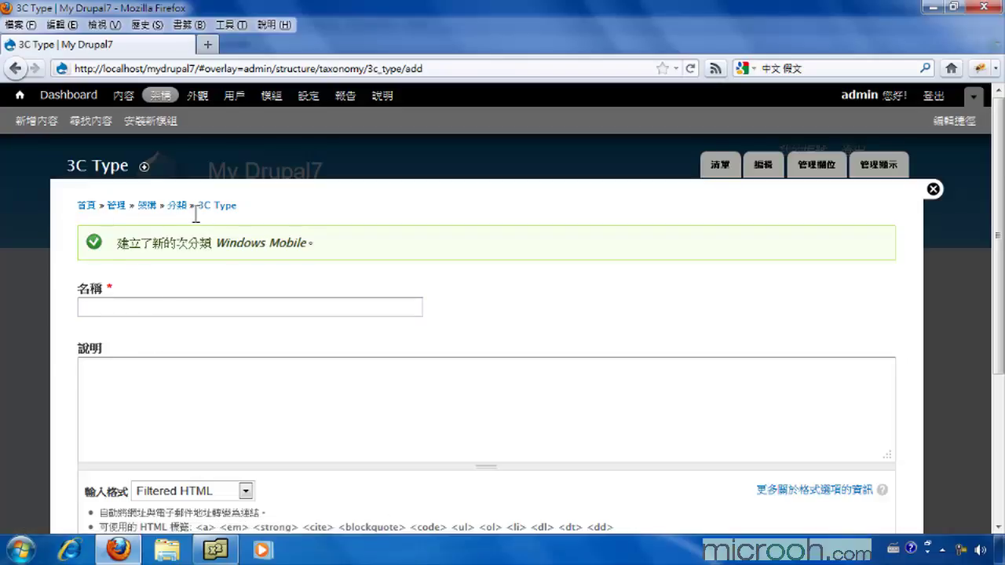
# Step: Move the Android term below Windows Mobile in the 3C Type term list and save the order
pyautogui.click(224, 209)
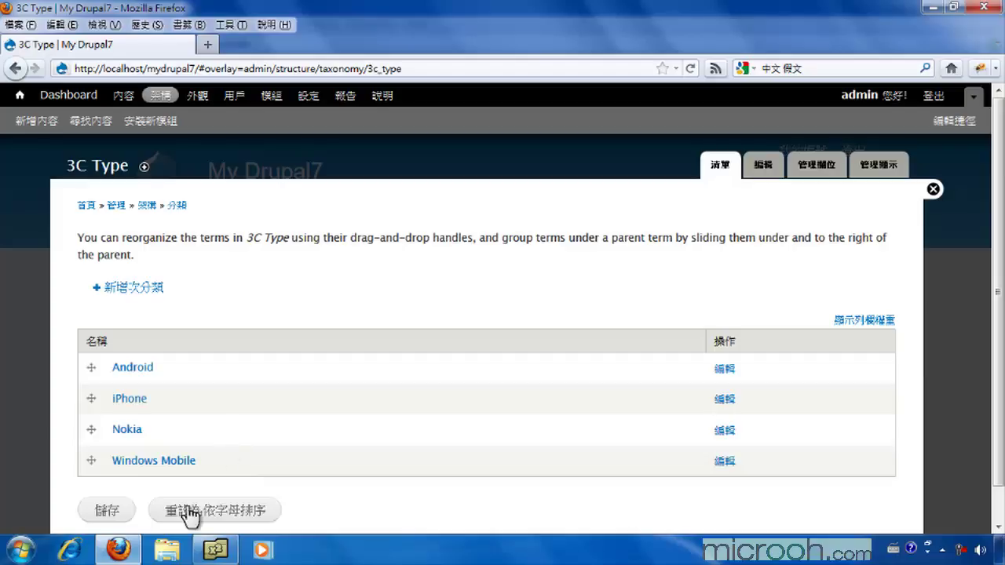
pyautogui.click(106, 512)
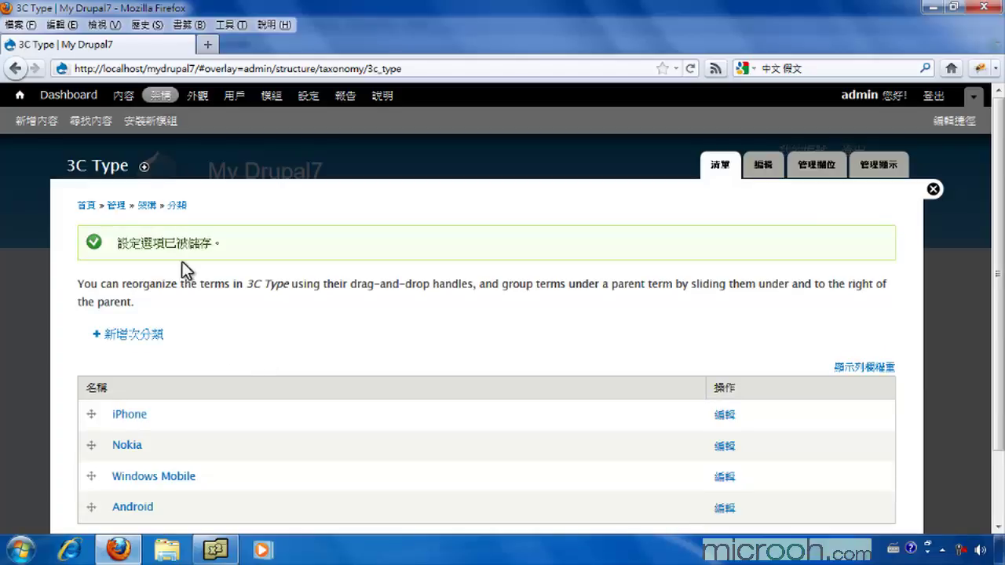
# Step: Start a new content type in the site structure and name it "3C 配件"
pyautogui.click(146, 207)
pyautogui.click(126, 286)
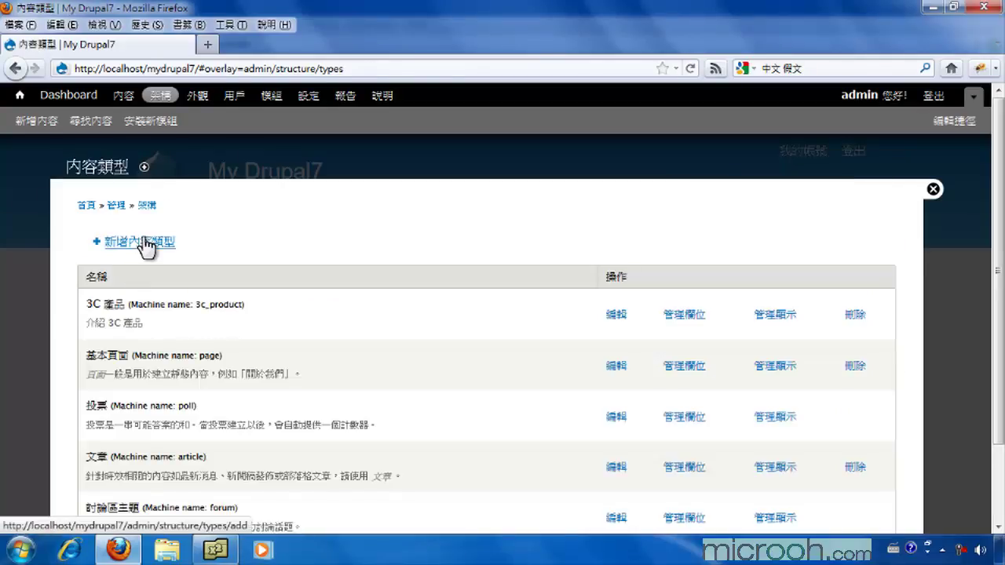
pyautogui.click(146, 244)
pyautogui.click(146, 288)
pyautogui.write('3C')
pyautogui.press('Down')
pyautogui.press('Tab')
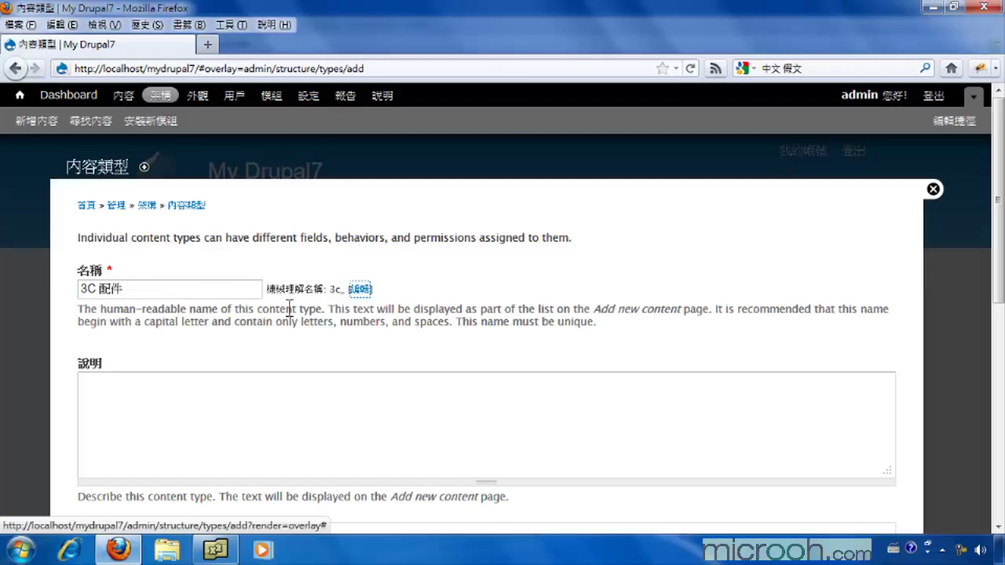
# Step: Set the new content type's machine-readable name to "3c_accessory"
pyautogui.click(359, 291)
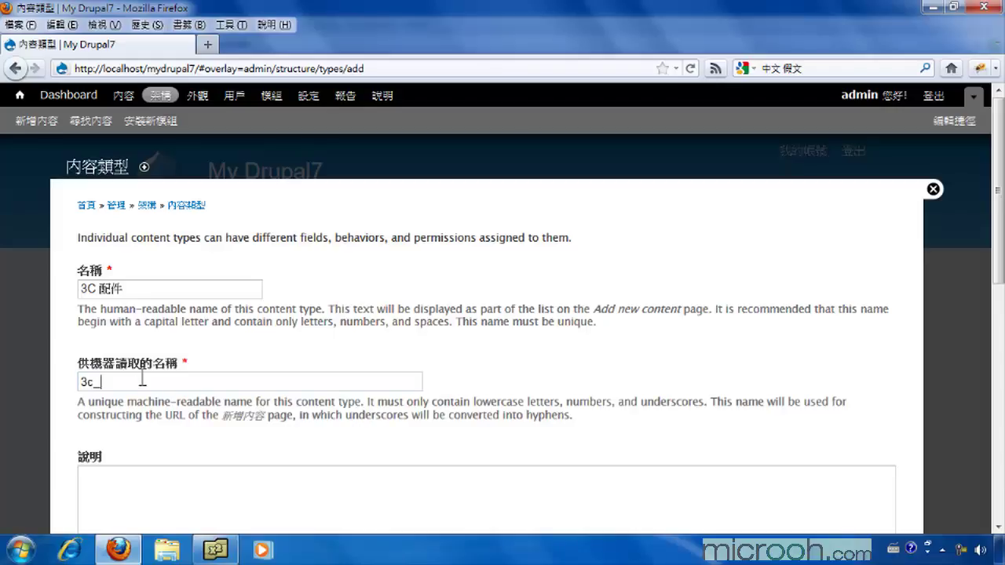
pyautogui.write('accessory')
pyautogui.press('Tab')
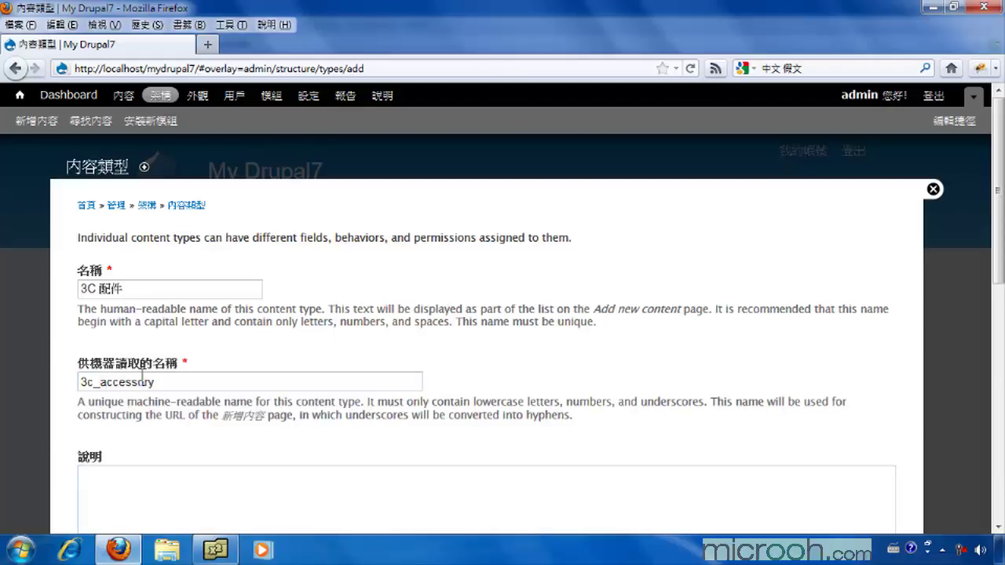
# Step: Change the title field label of the 3C 配件 content type to "標題"
pyautogui.scroll(-6, 253, 430)
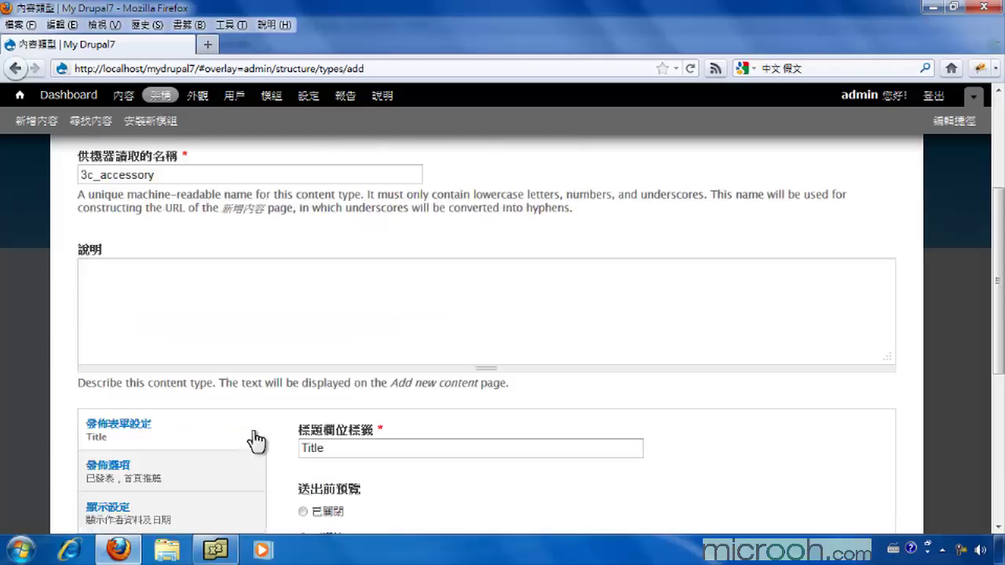
pyautogui.doubleClick(349, 247)
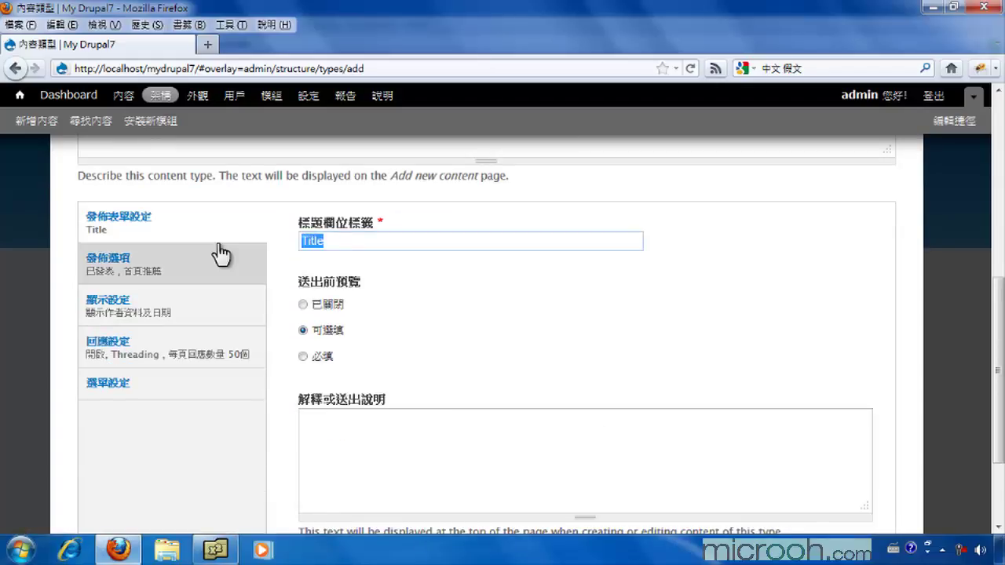
pyautogui.write('標題')
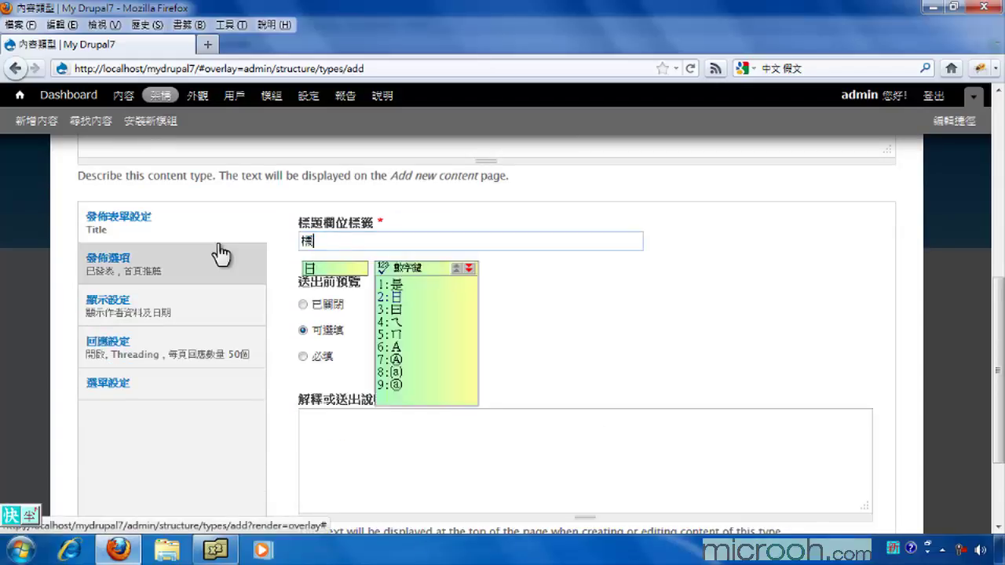
pyautogui.click(419, 287)
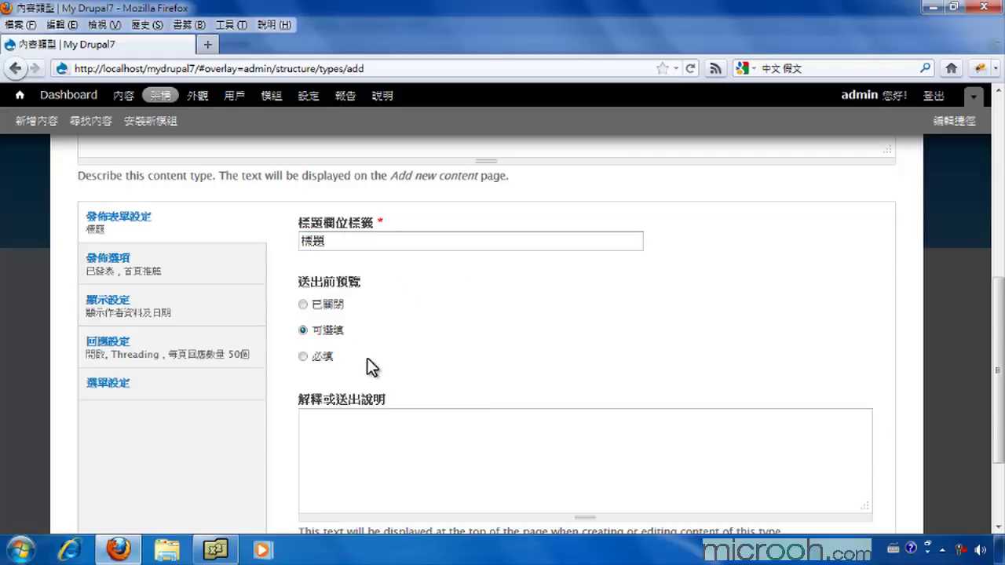
# Step: Review the publishing, display, comment and menu settings of the 3C 配件 content type and save it with the defaults
pyautogui.scroll(-3, 367, 357)
pyautogui.scroll(5, 366, 359)
pyautogui.click(126, 347)
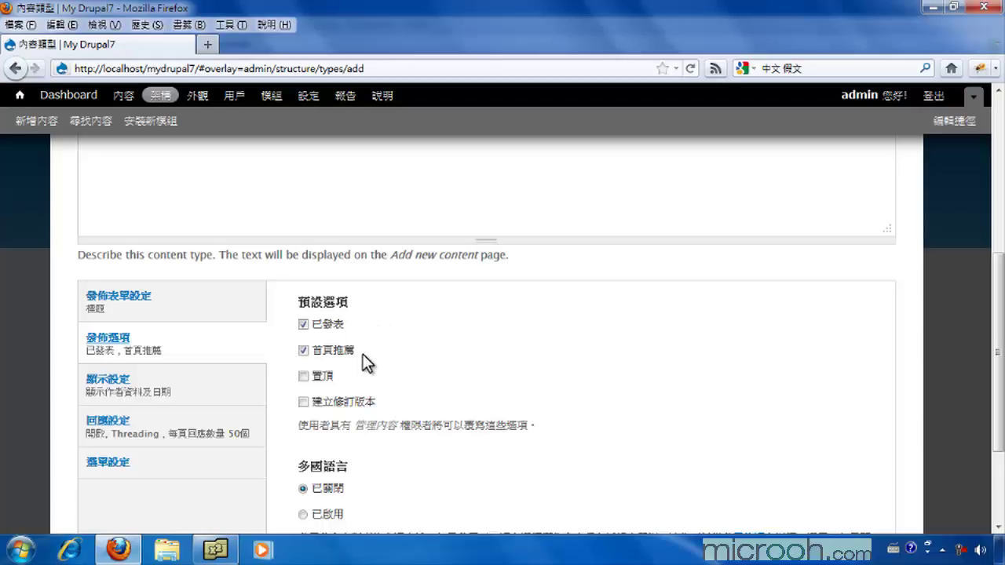
pyautogui.click(186, 396)
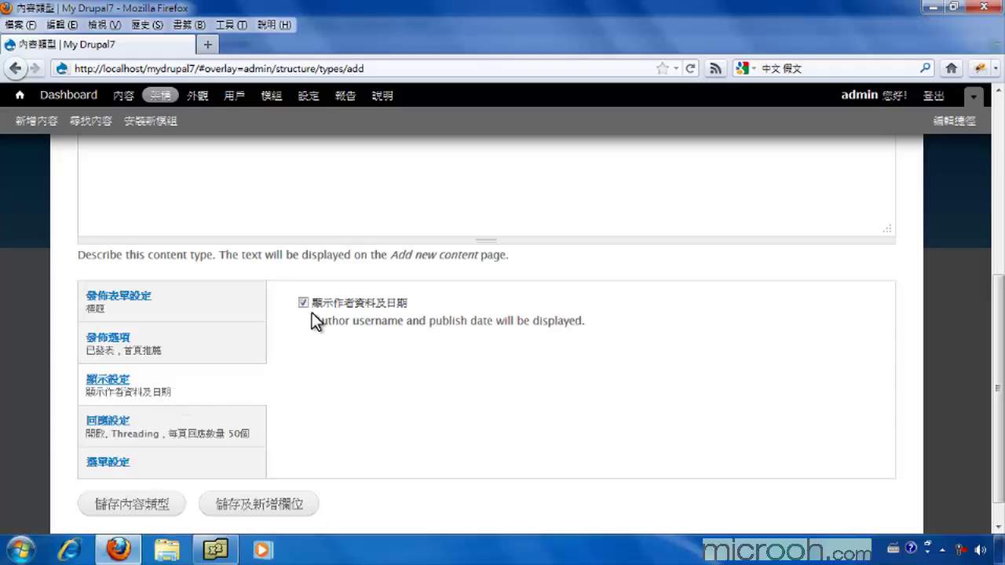
pyautogui.click(188, 420)
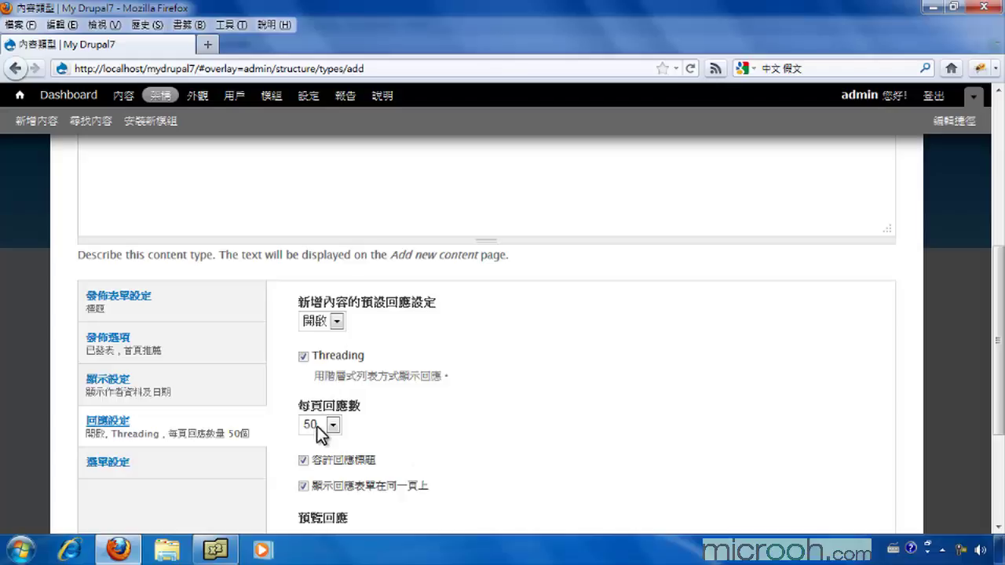
pyautogui.click(114, 472)
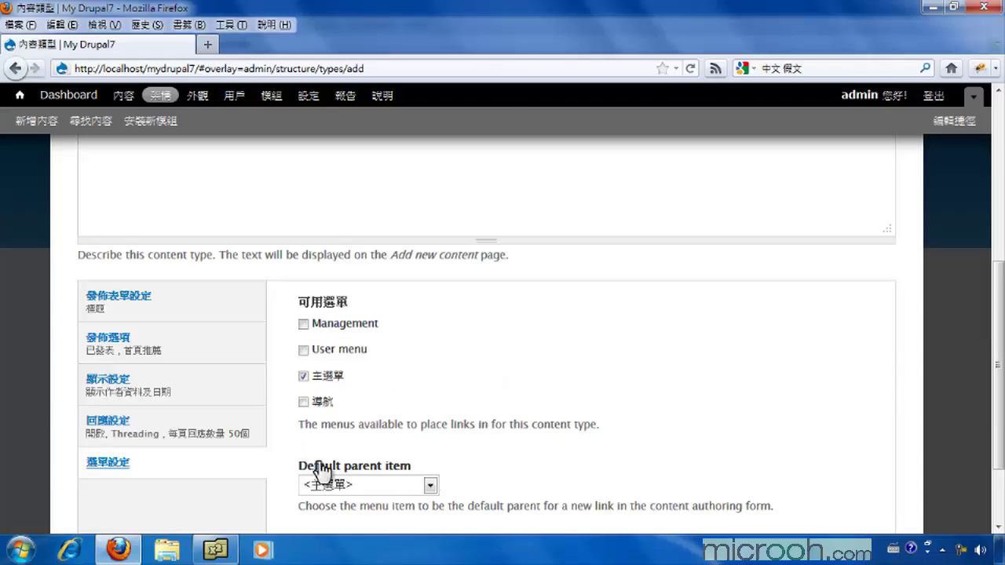
pyautogui.scroll(-3, 477, 387)
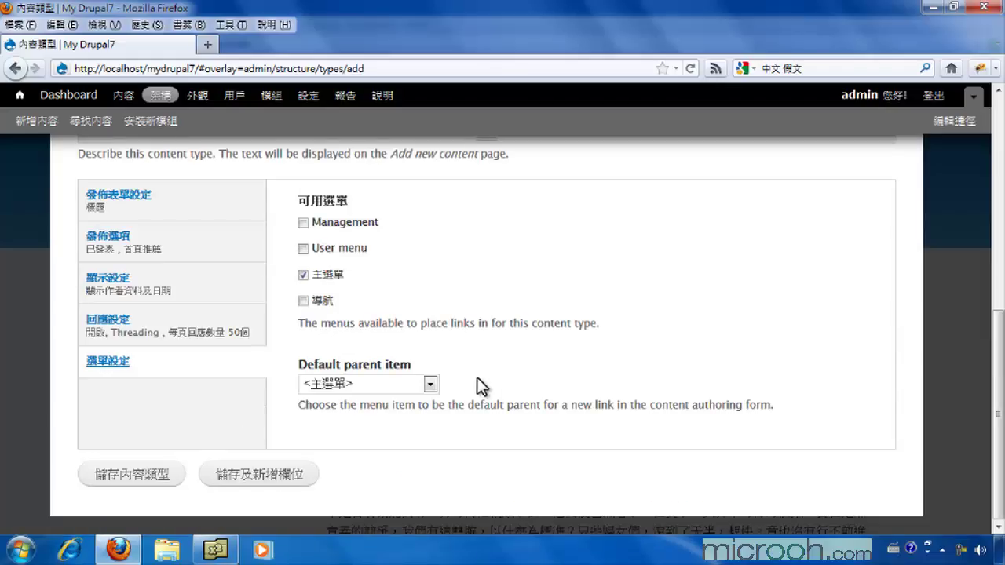
pyautogui.click(124, 476)
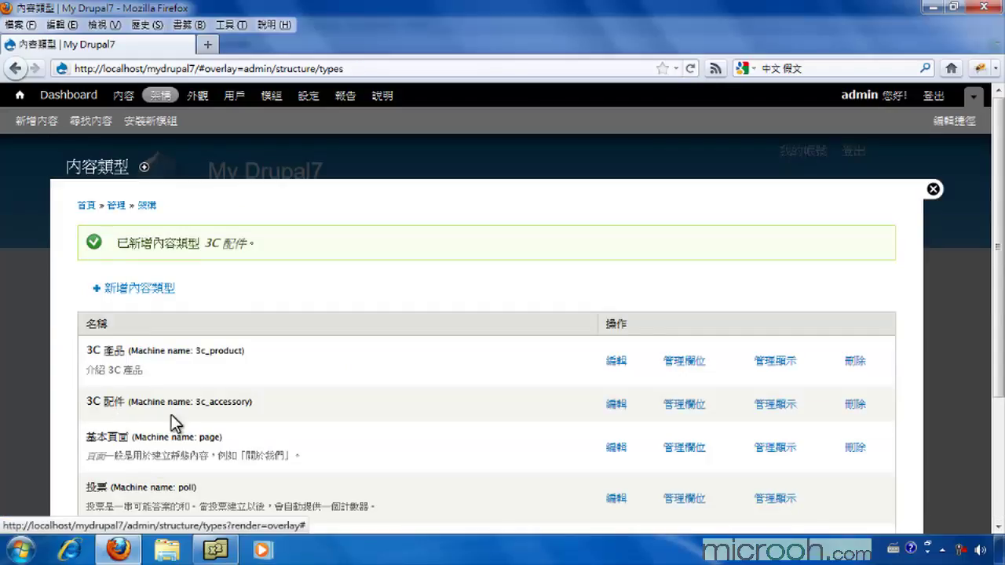
# Step: Add the existing image field field_image to the 3C 配件 content type with the label "圖片" and save it
pyautogui.click(686, 406)
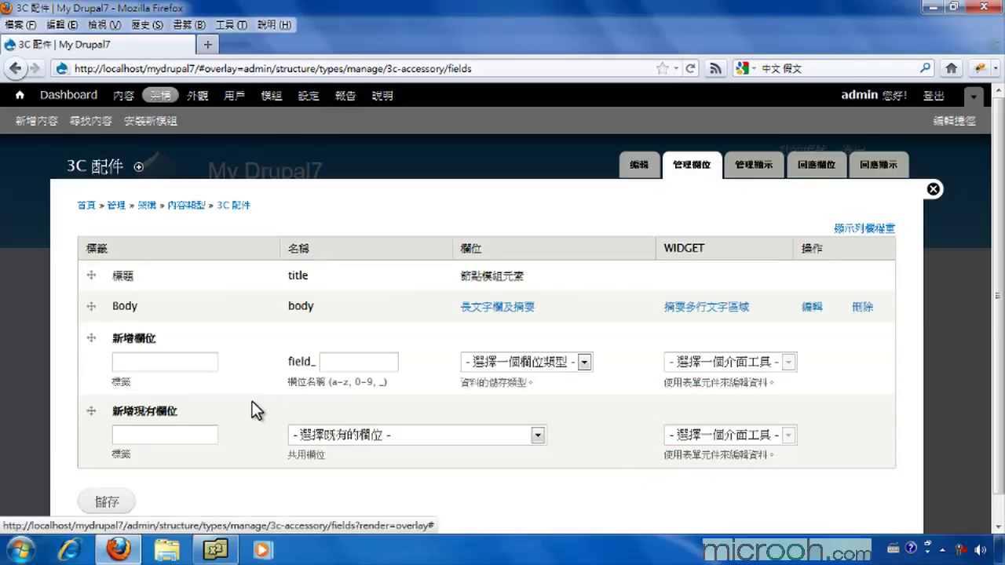
pyautogui.click(434, 440)
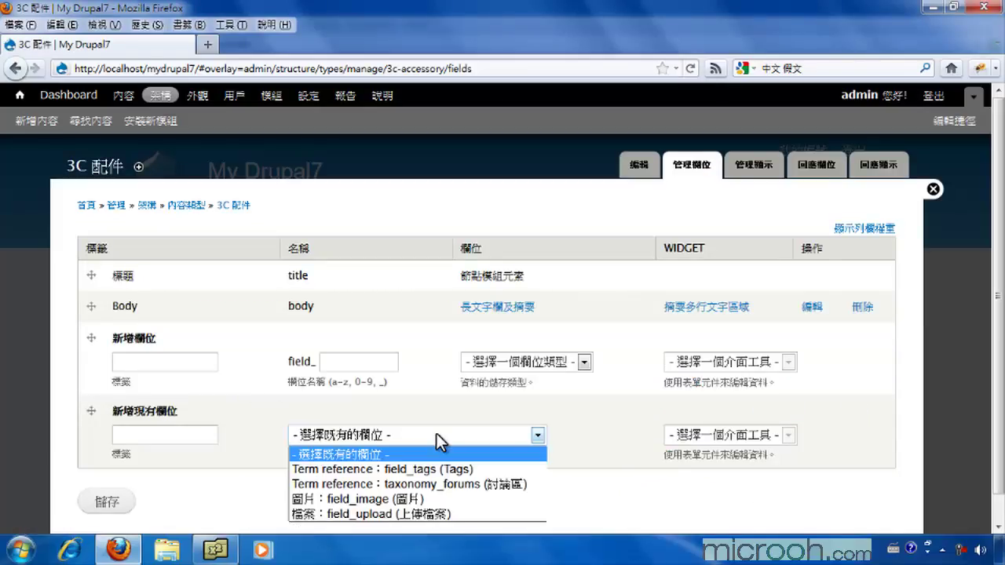
pyautogui.click(416, 500)
pyautogui.click(134, 432)
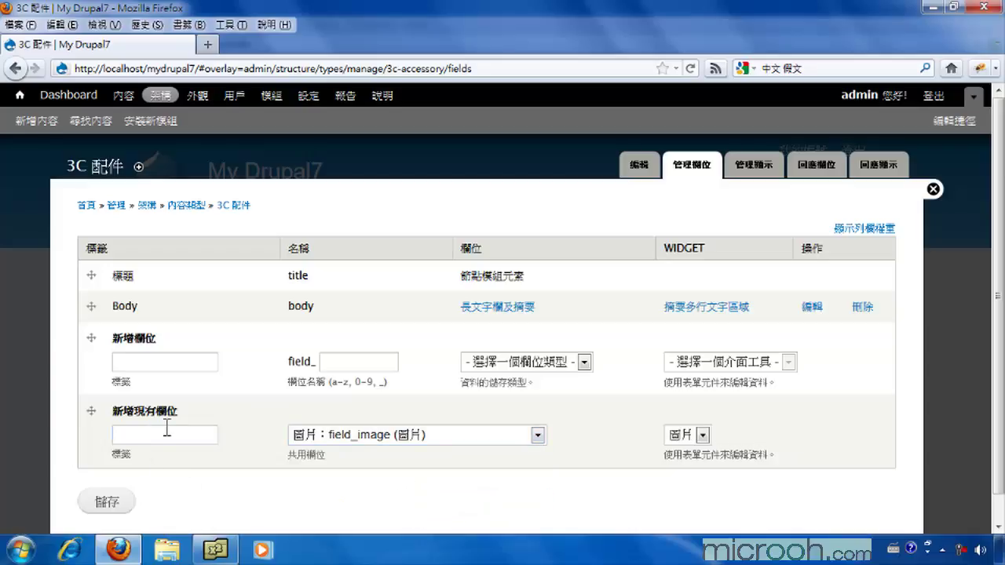
pyautogui.write('圖片')
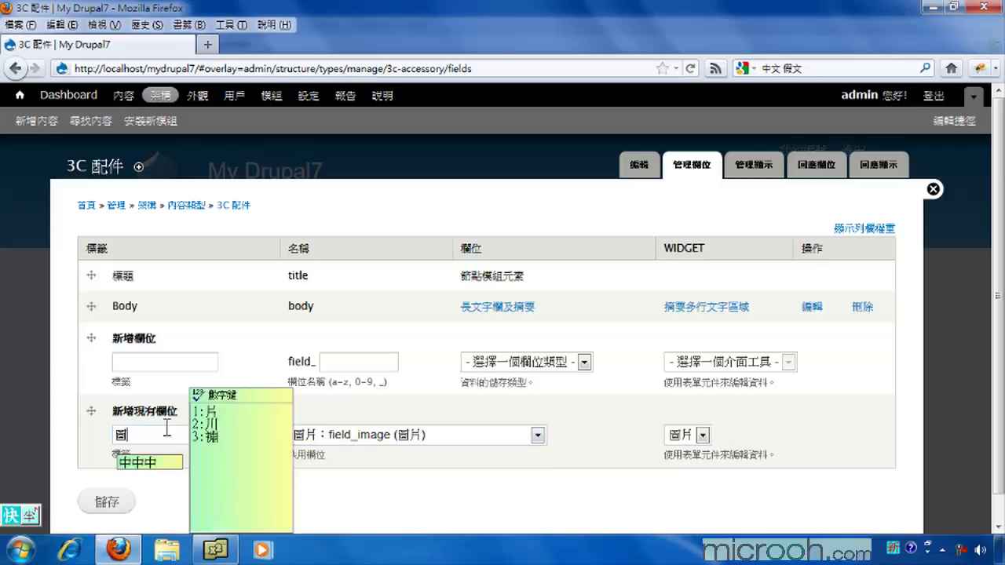
pyautogui.click(119, 509)
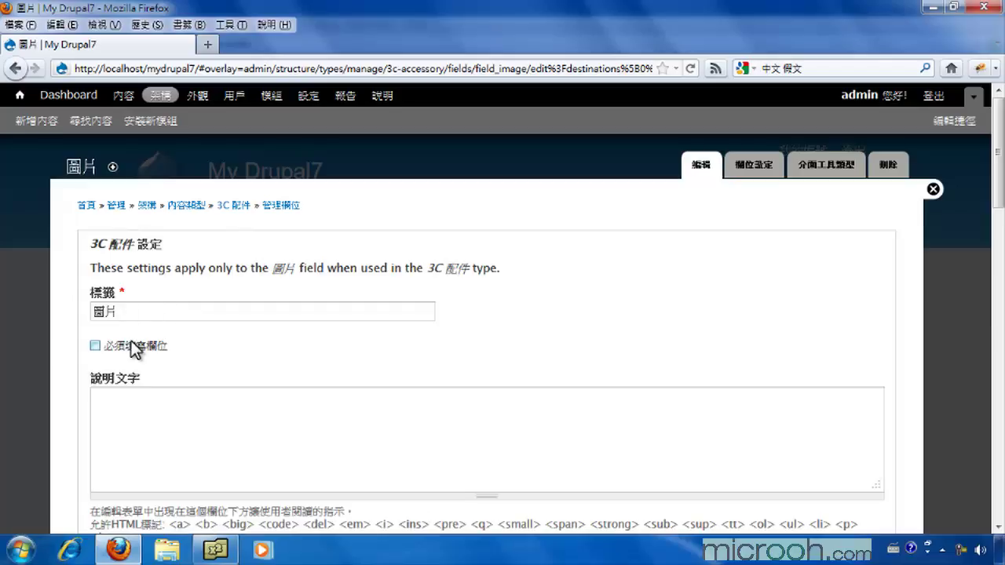
# Step: Set the file directory of the 圖片 field to "3c_accessory/images"
pyautogui.scroll(-7, 258, 359)
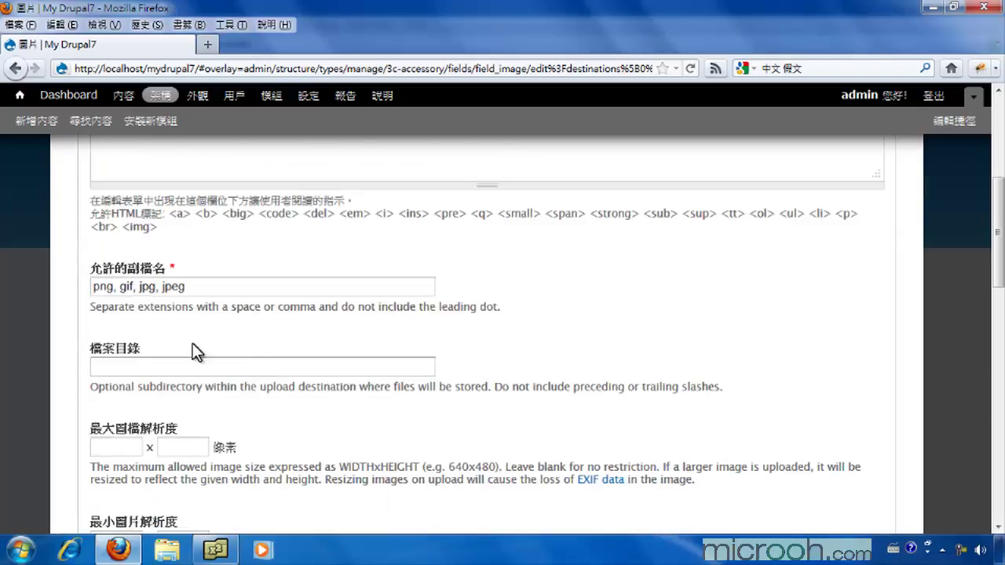
pyautogui.scroll(-2, 202, 359)
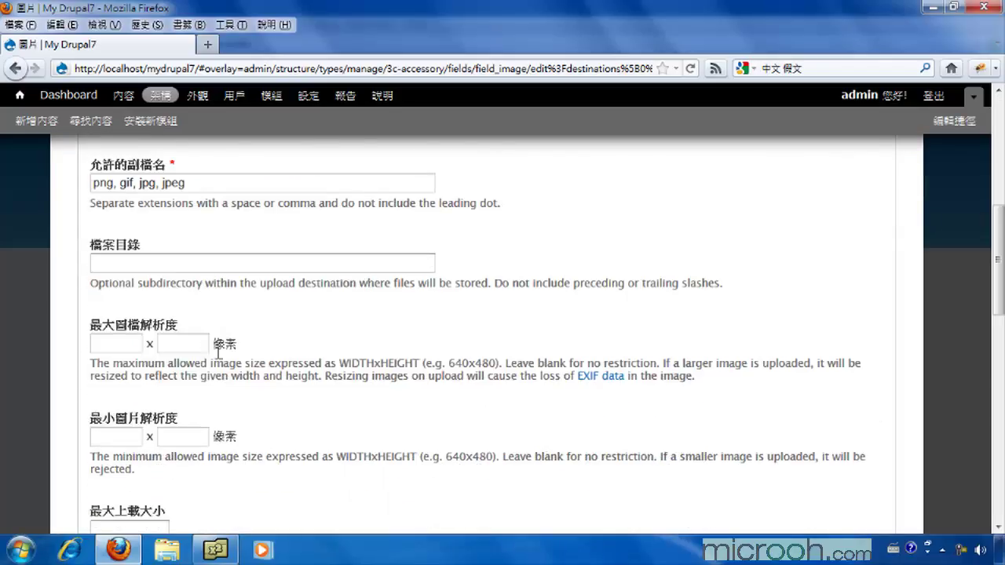
pyautogui.click(145, 263)
pyautogui.write('3c_a')
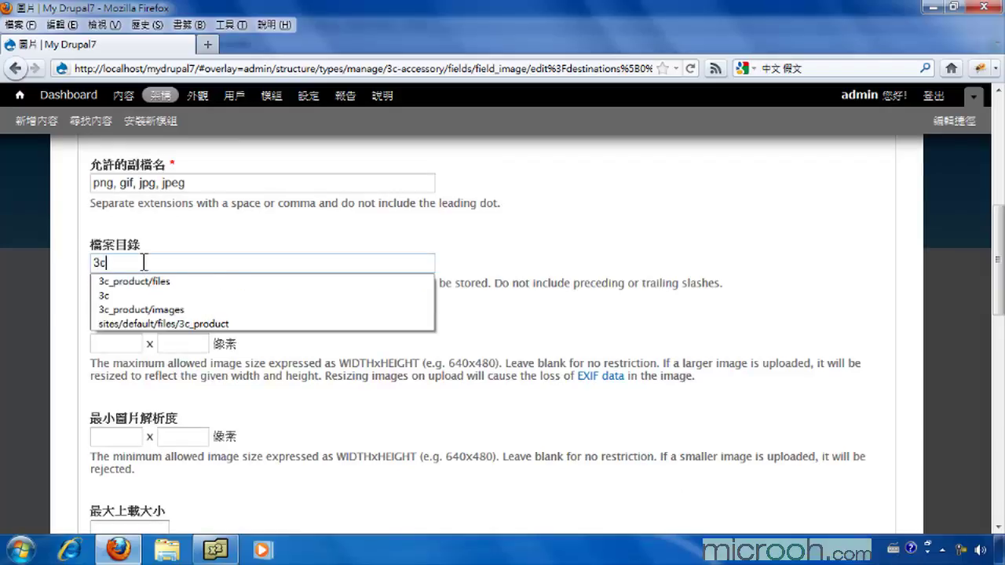
pyautogui.write('cce')
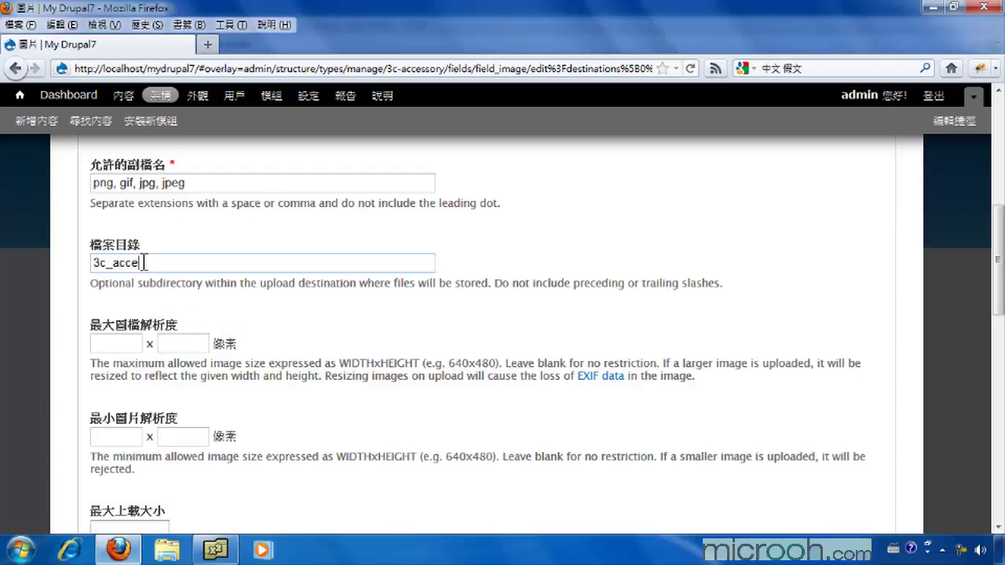
pyautogui.write('ssory/images')
pyautogui.click(269, 320)
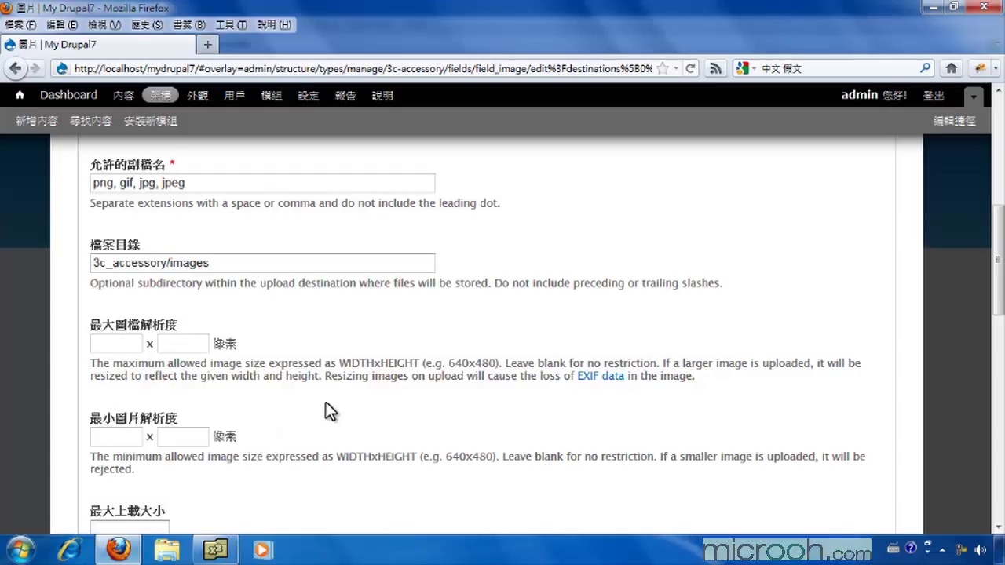
# Step: Enable the Alt field for the 圖片 field and set its preview image style to 150x150
pyautogui.scroll(-5, 325, 403)
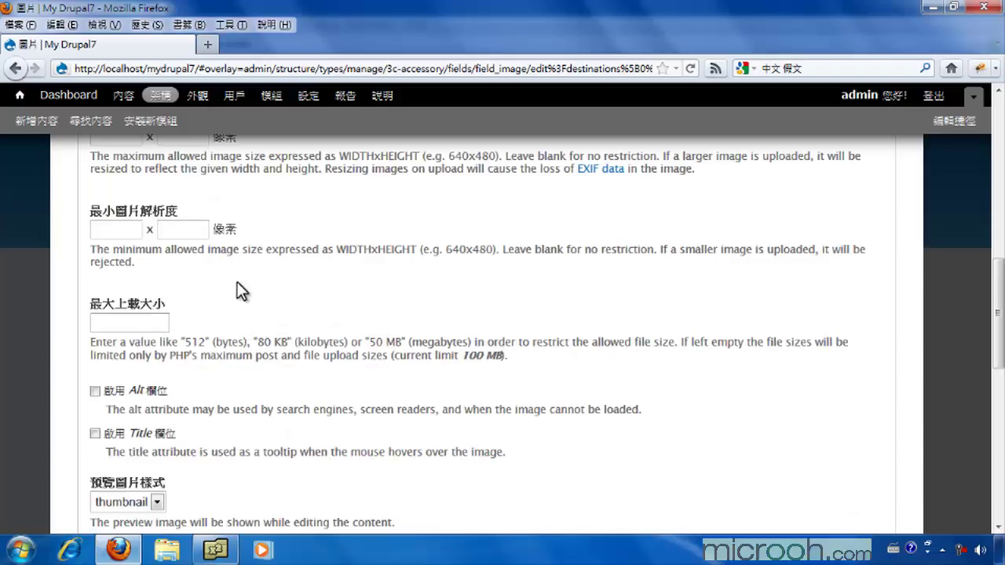
pyautogui.click(95, 391)
pyautogui.scroll(-5, 284, 384)
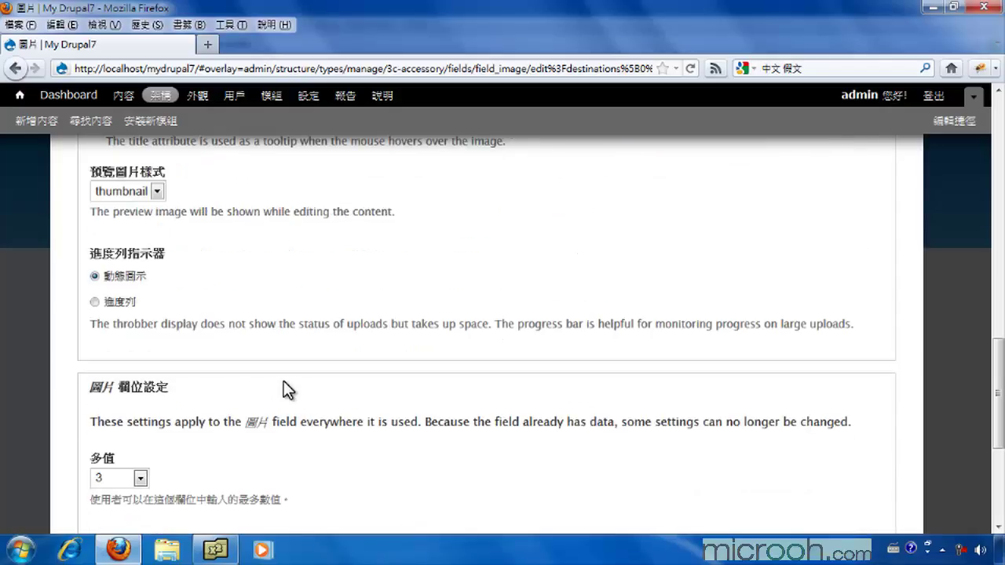
pyautogui.click(122, 196)
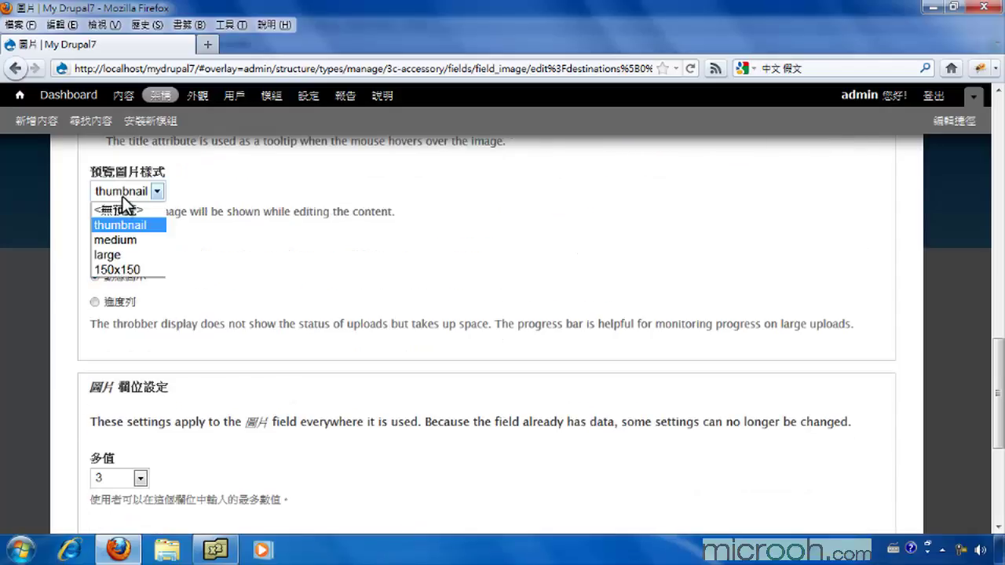
pyautogui.click(259, 218)
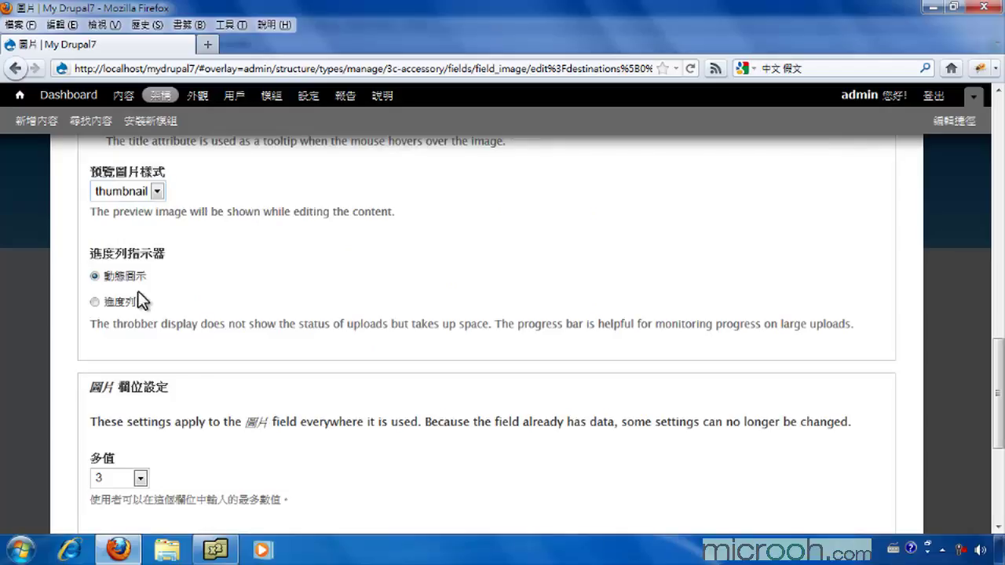
pyautogui.click(118, 188)
pyautogui.click(118, 192)
pyautogui.click(119, 193)
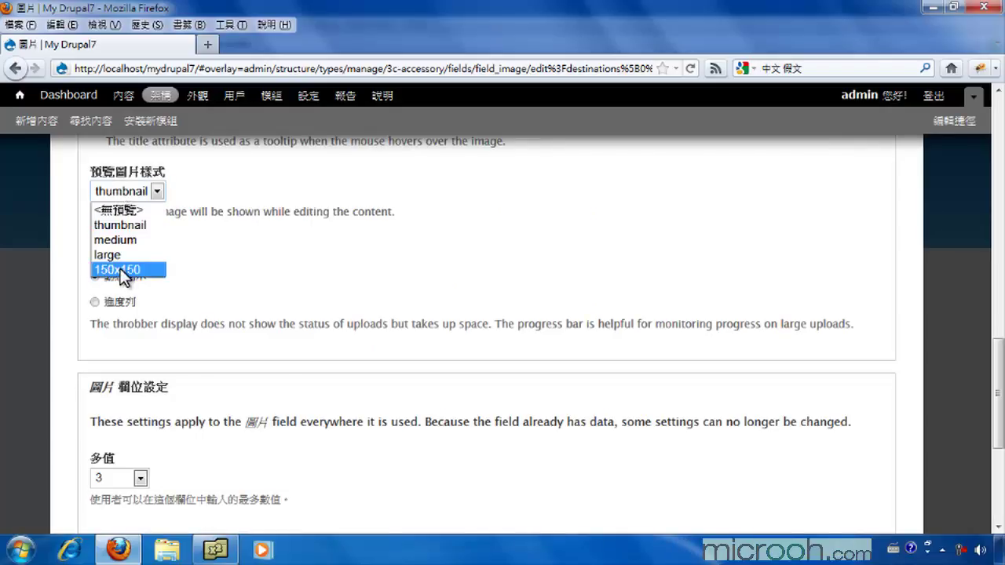
pyautogui.click(122, 270)
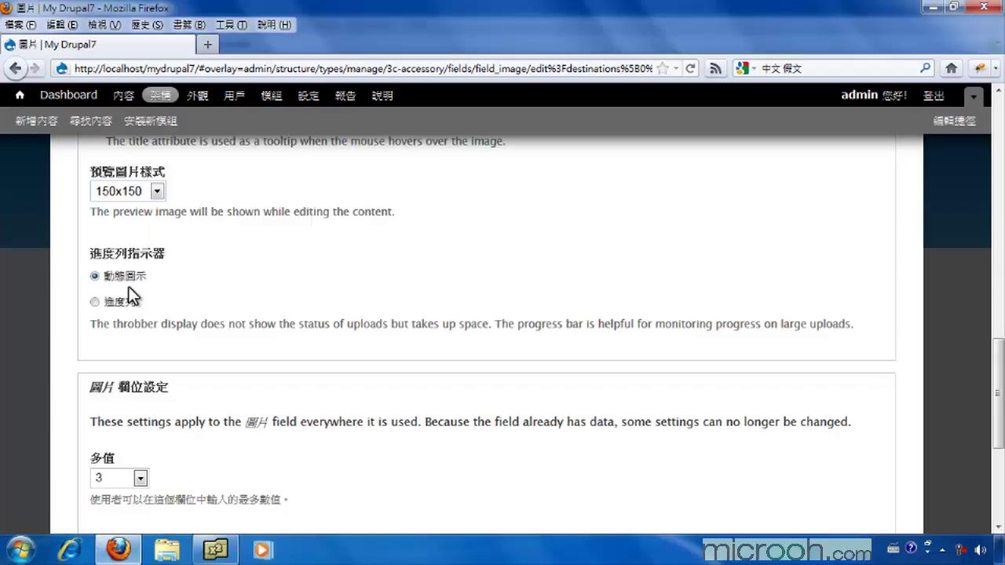
# Step: Keep the remaining 圖片 field settings as they are and save the field
pyautogui.scroll(-5, 248, 346)
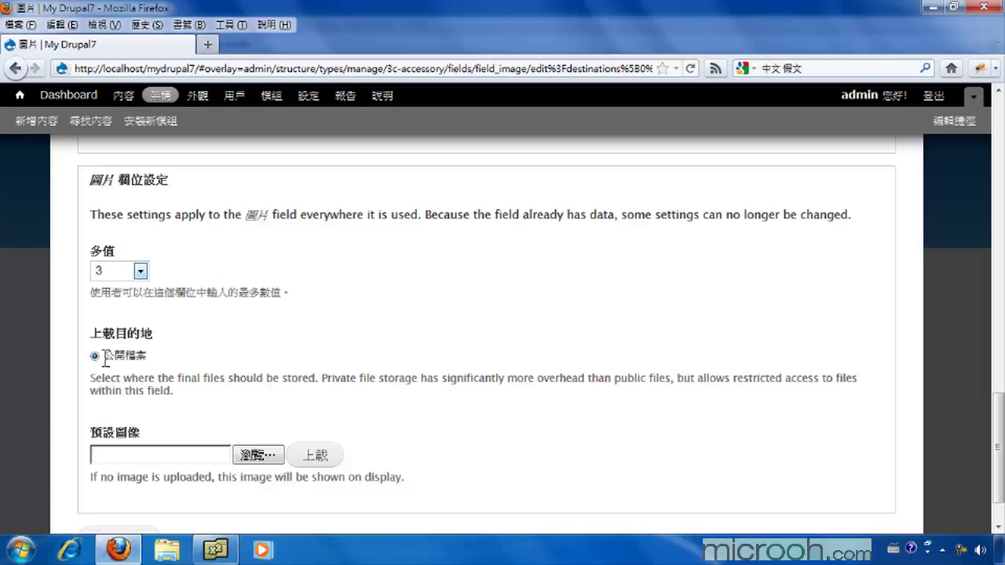
pyautogui.scroll(-2, 236, 346)
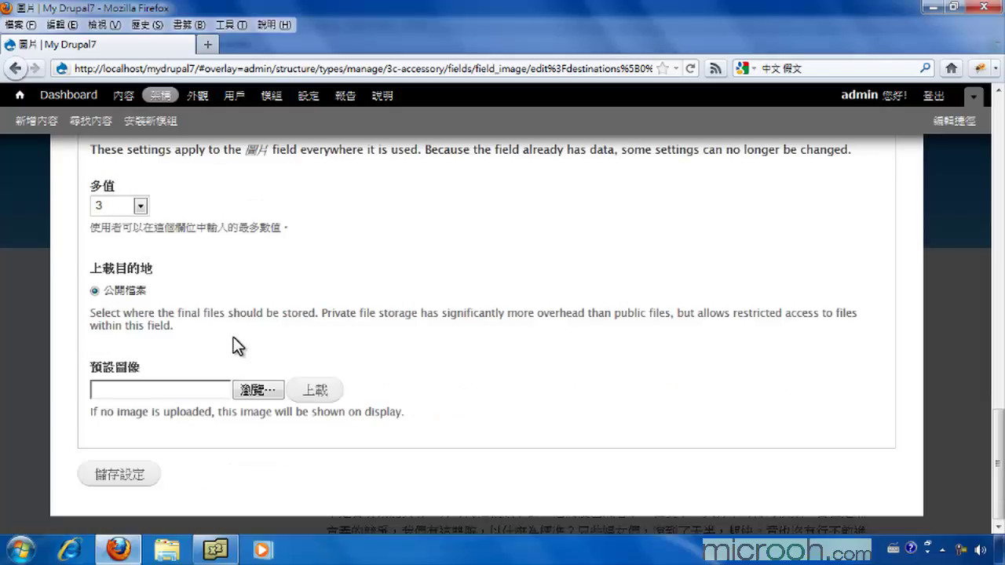
pyautogui.click(122, 476)
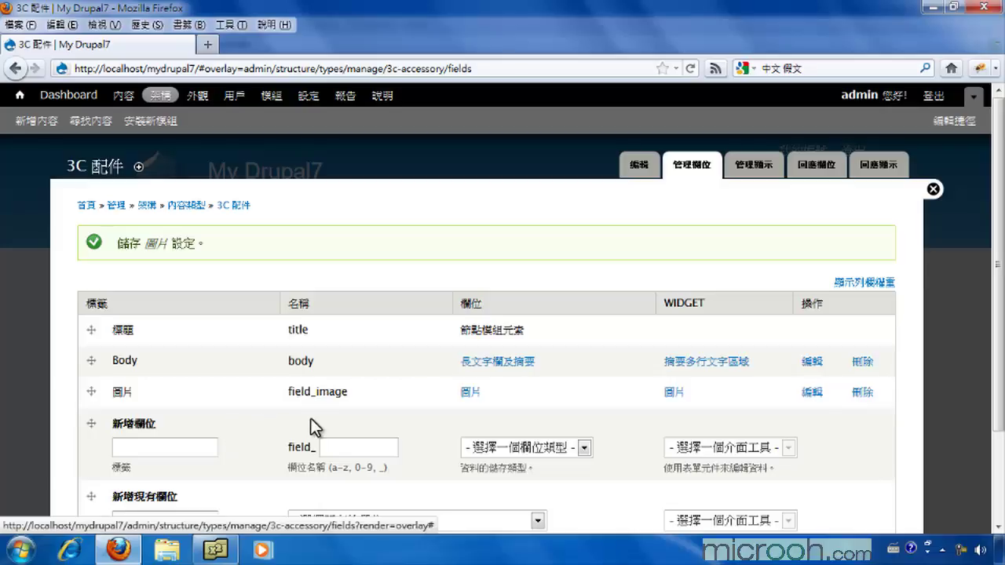
# Step: Define a new Term reference field on the 3C 配件 content type with the field name "3c_type"
pyautogui.scroll(-3, 438, 443)
pyautogui.click(388, 404)
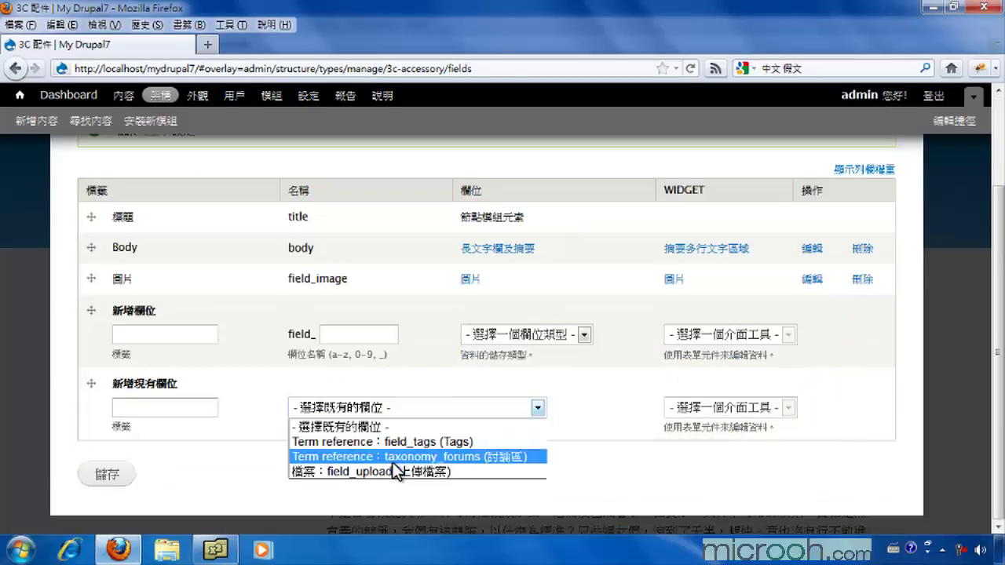
pyautogui.click(413, 368)
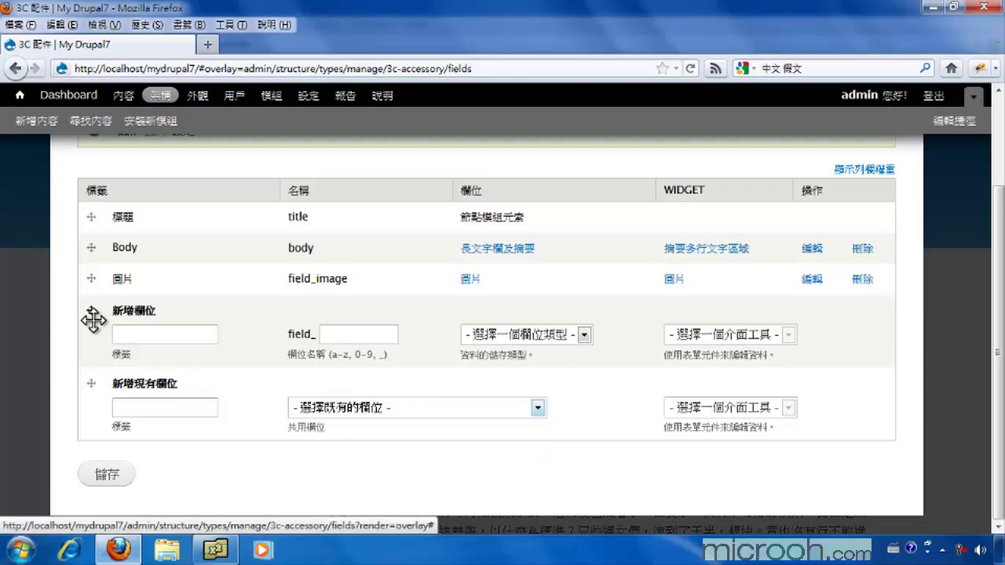
pyautogui.click(530, 335)
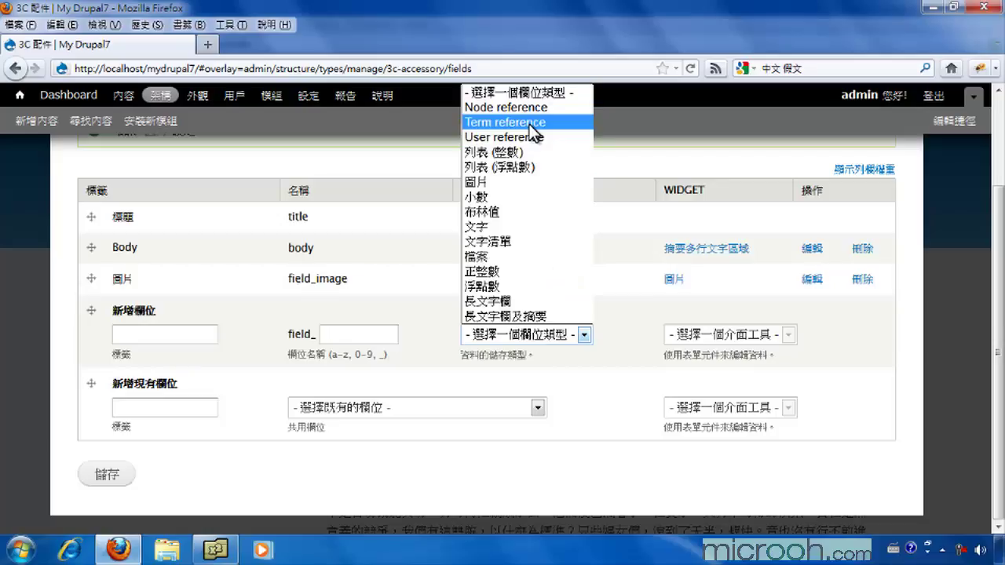
pyautogui.click(549, 123)
pyautogui.click(343, 333)
pyautogui.write('3c')
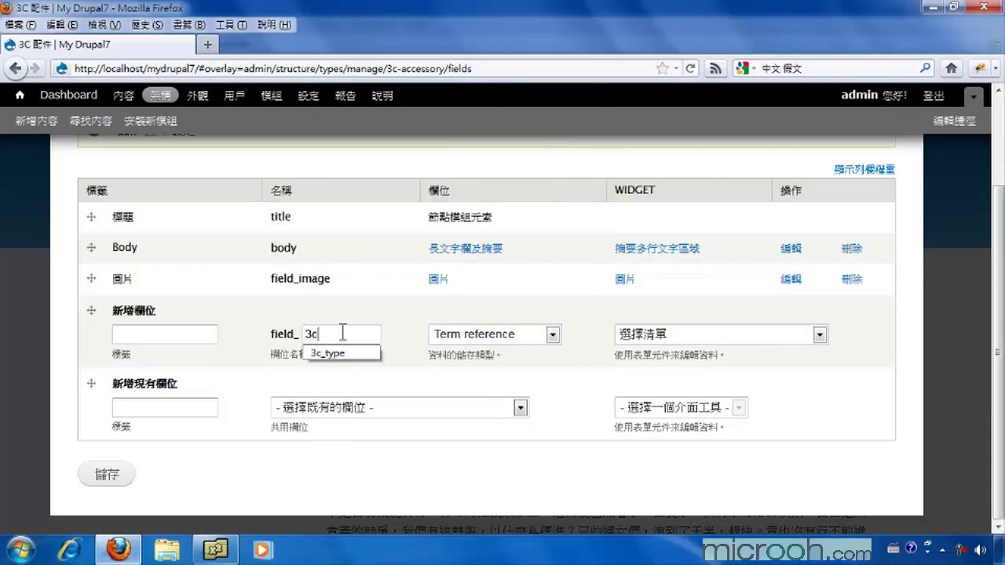
pyautogui.write('_type')
# Step: Label the new Term reference field "3C 類型" and save it
pyautogui.click(163, 334)
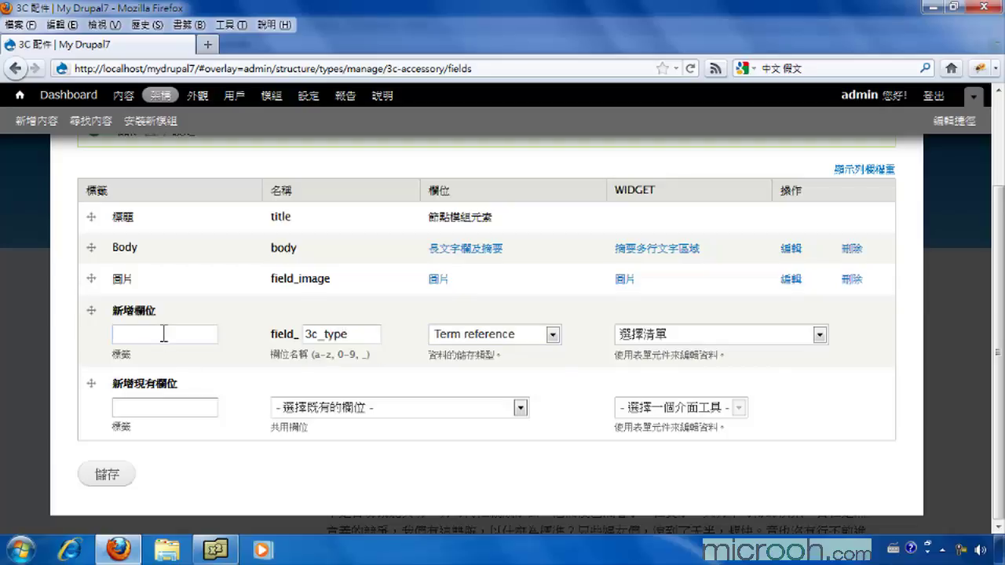
pyautogui.write('3c')
pyautogui.press('BackSpace')
pyautogui.write('C')
pyautogui.press('Down')
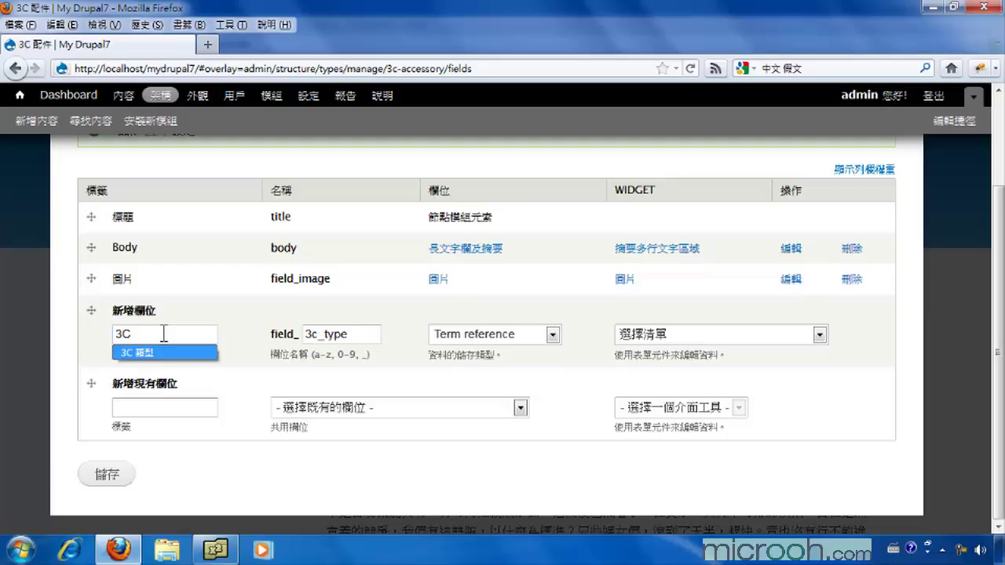
pyautogui.press('Tab')
pyautogui.click(102, 479)
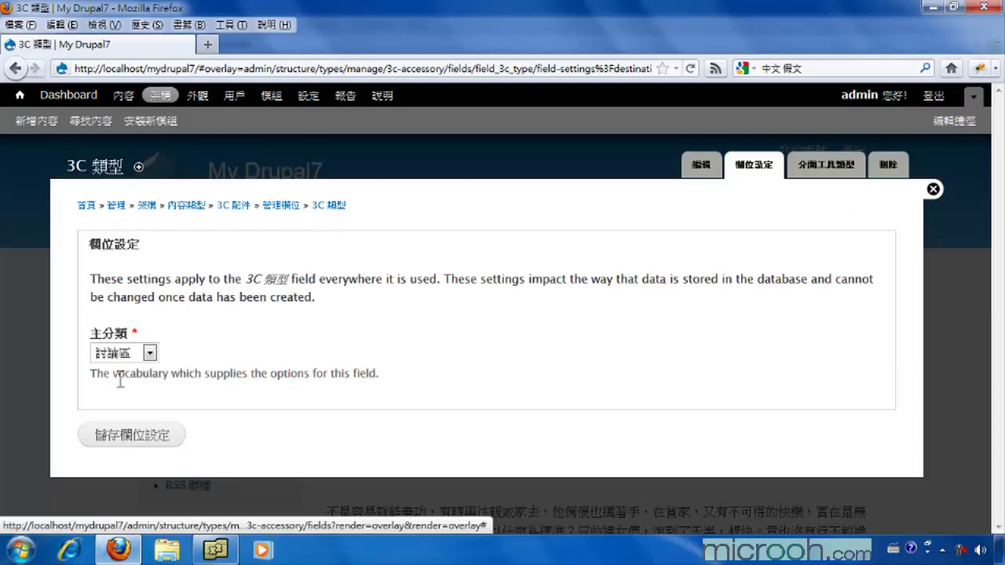
# Step: Choose the 3C Type vocabulary as the source of the 3C 類型 field's options and save the field settings
pyautogui.click(113, 352)
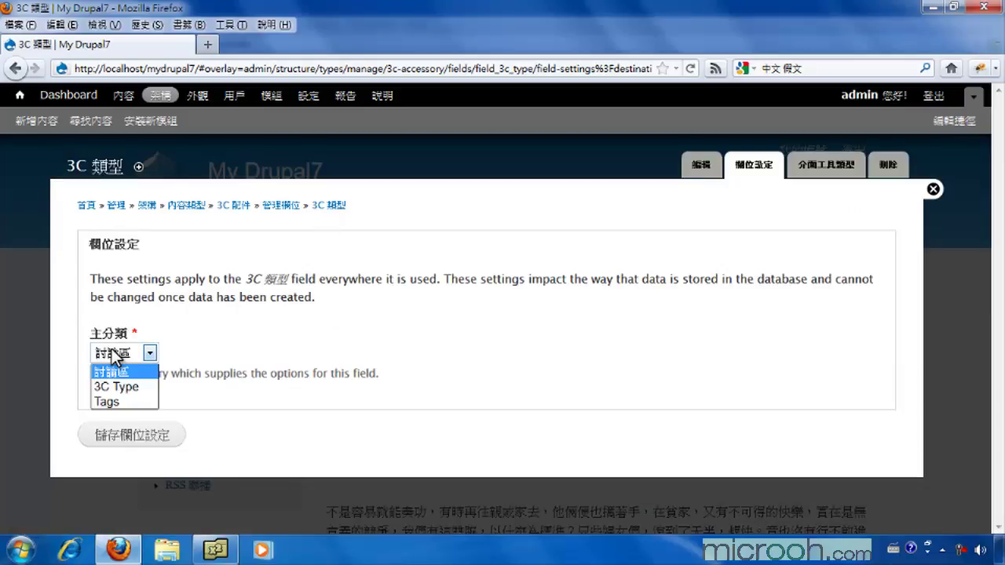
pyautogui.click(127, 393)
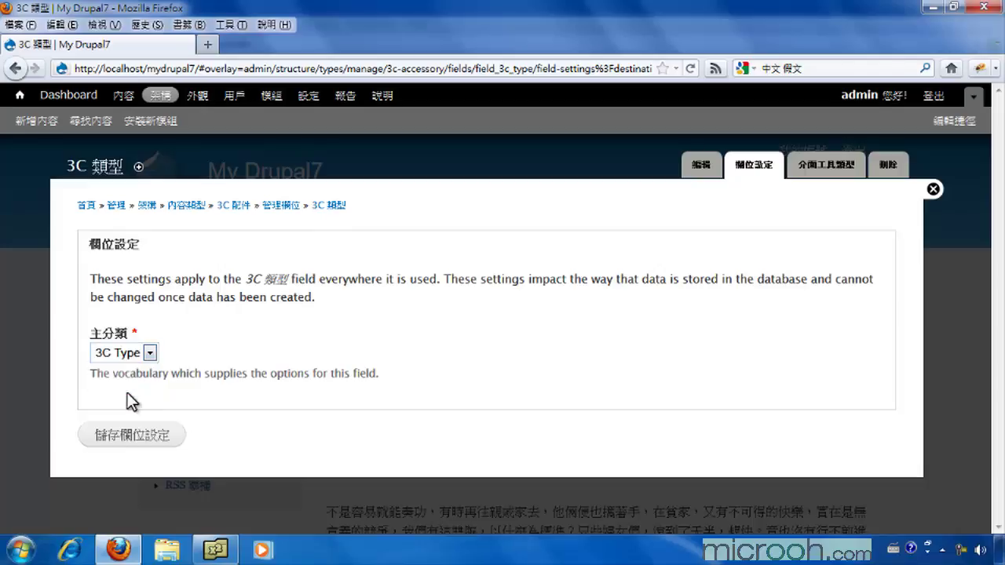
pyautogui.click(126, 437)
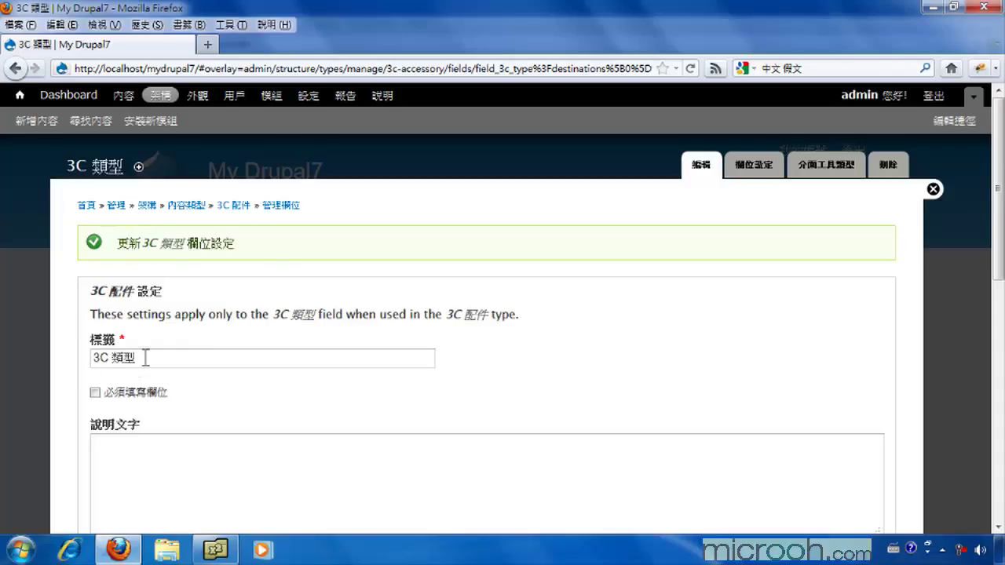
# Step: Leave the 3C 類型 field's default value empty and set its number of values to unlimited (無限制)
pyautogui.scroll(-5, 231, 387)
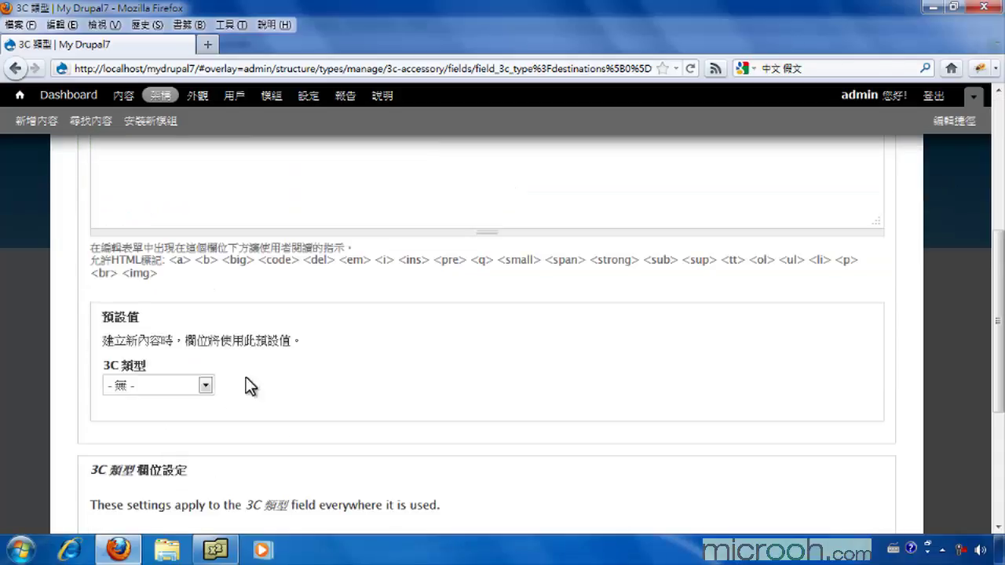
pyautogui.click(152, 386)
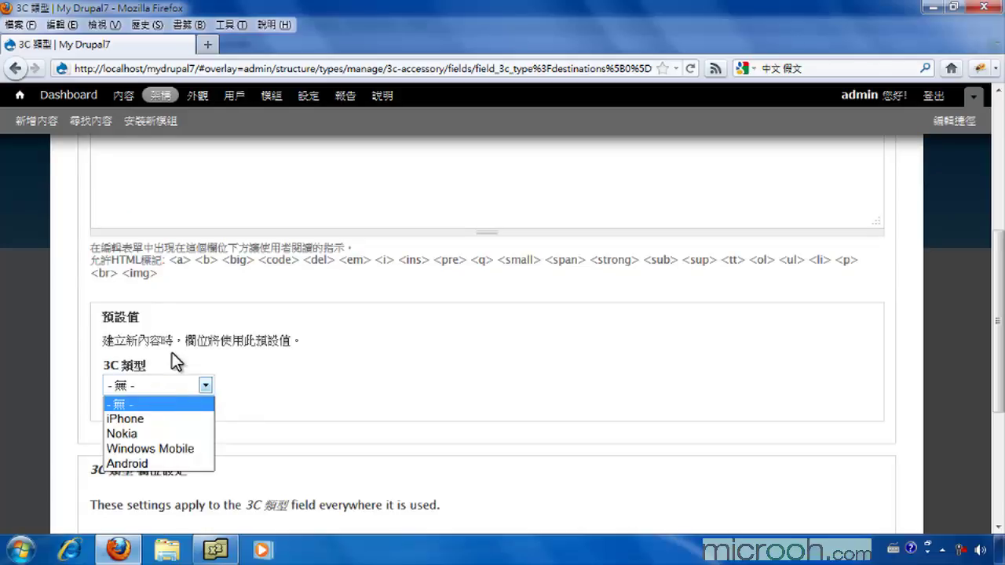
pyautogui.click(172, 353)
pyautogui.scroll(-4, 314, 383)
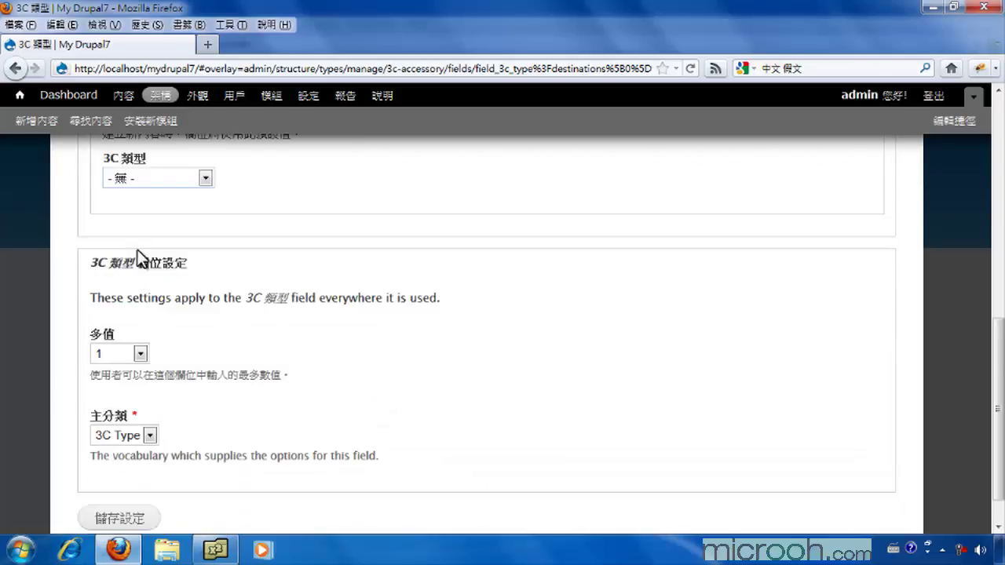
pyautogui.click(114, 355)
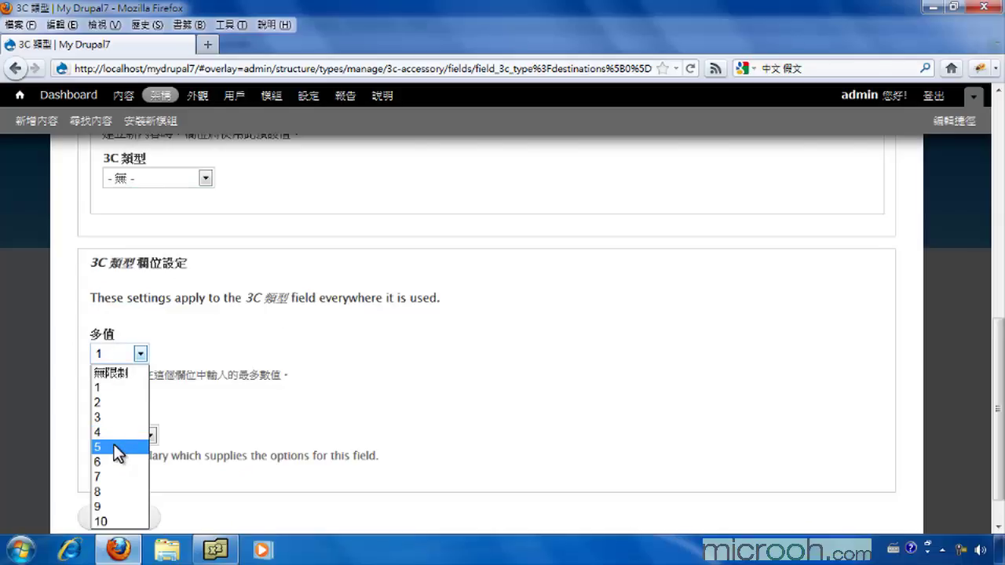
pyautogui.click(109, 373)
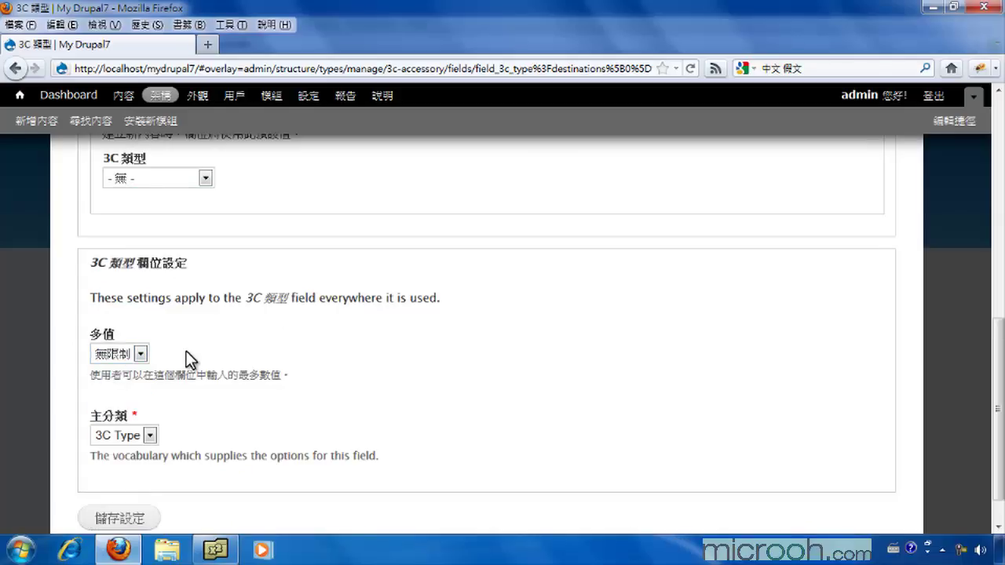
pyautogui.scroll(-1, 256, 441)
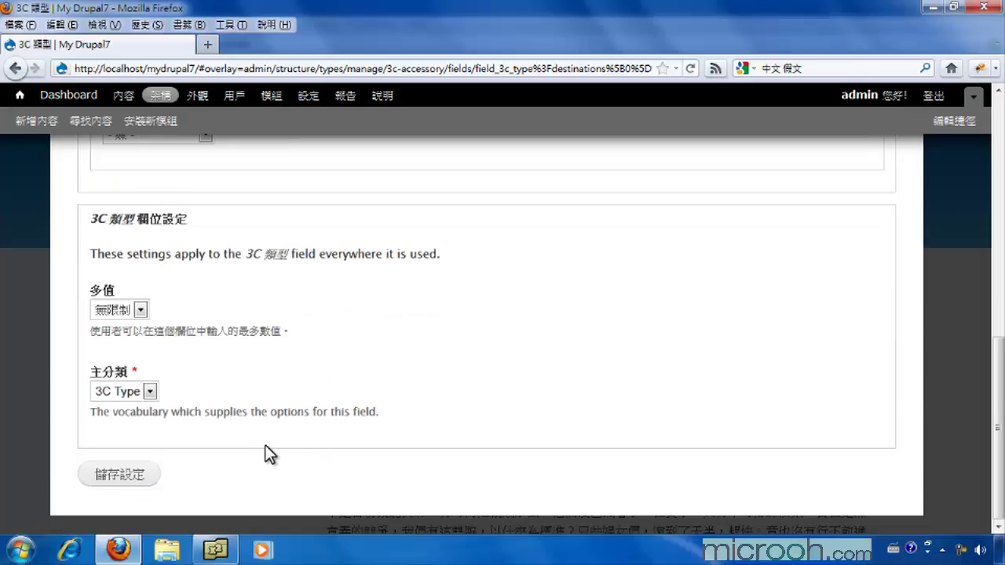
# Step: Save the 3C 類型 field settings on 3C 配件, change the field's widget to Autocomplete term widget (tagging), and save the field list
pyautogui.click(118, 480)
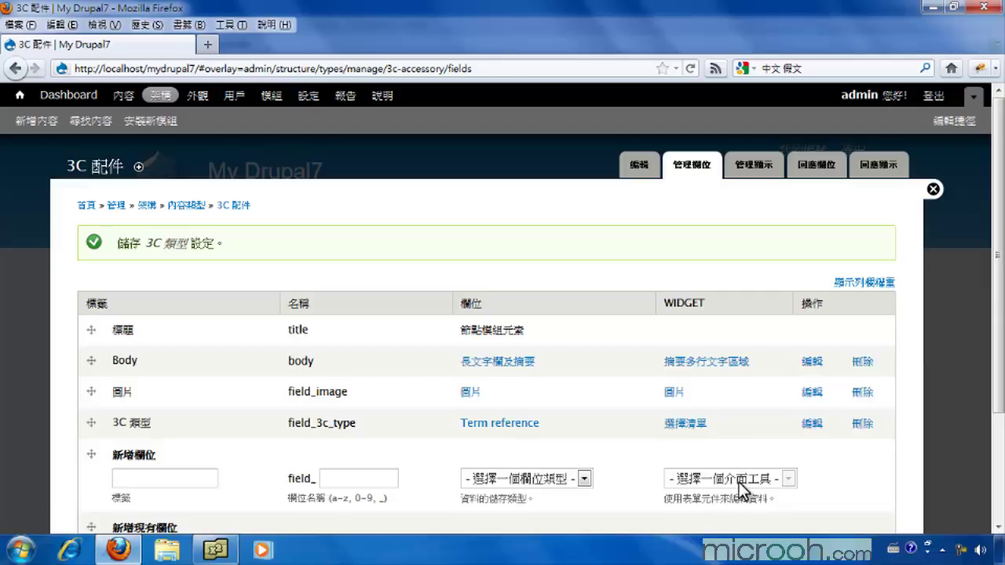
pyautogui.click(536, 479)
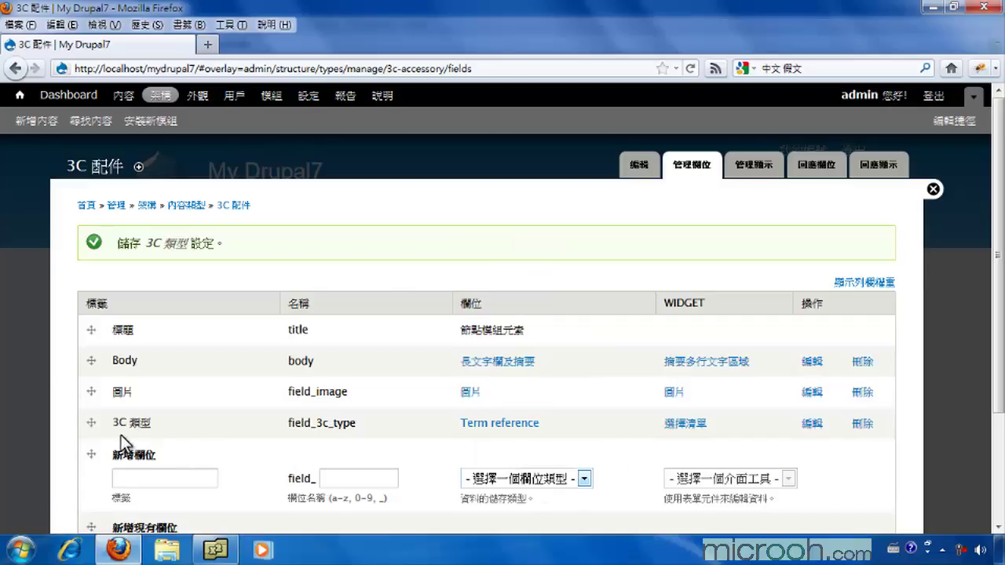
pyautogui.click(690, 425)
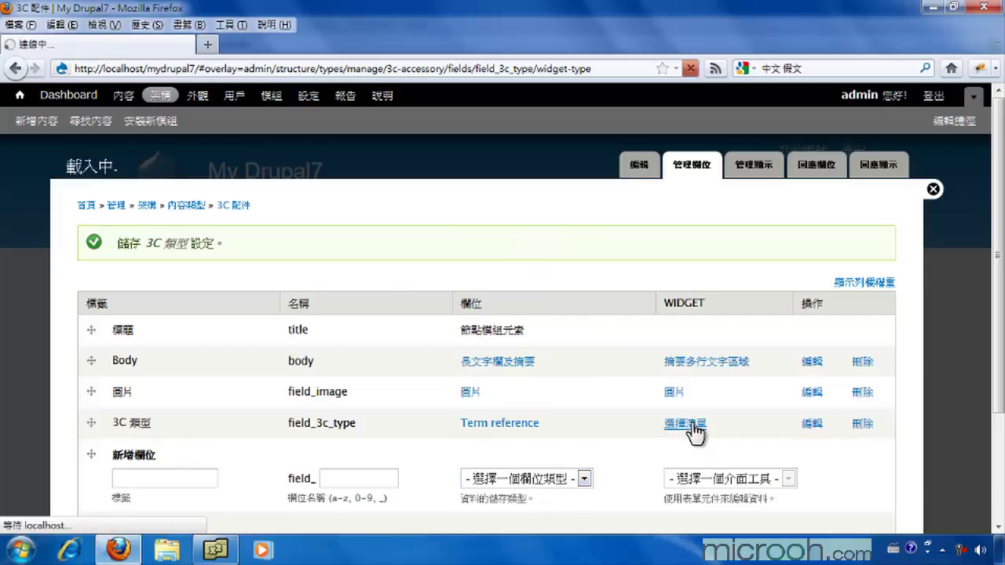
pyautogui.click(157, 294)
pyautogui.click(139, 344)
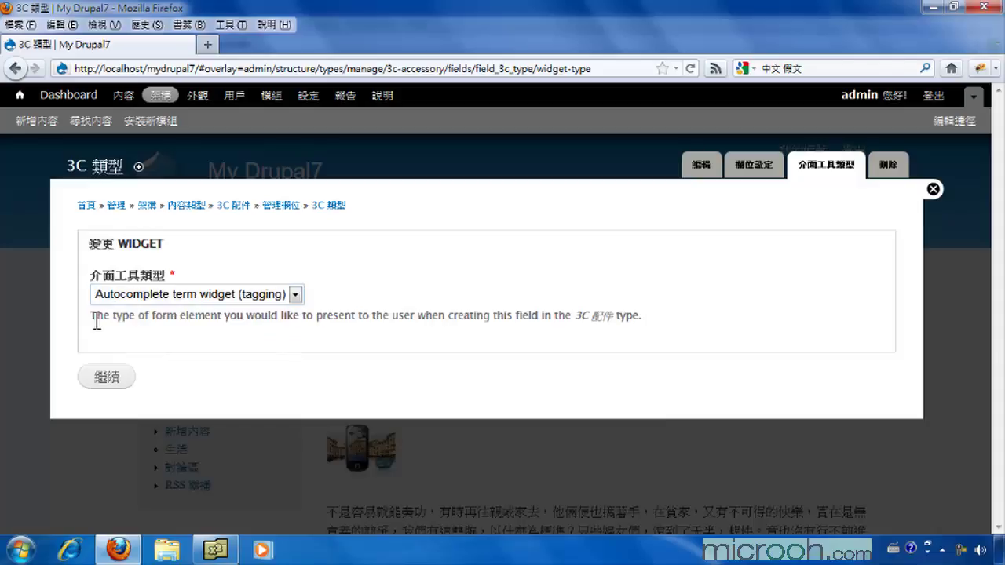
pyautogui.click(108, 378)
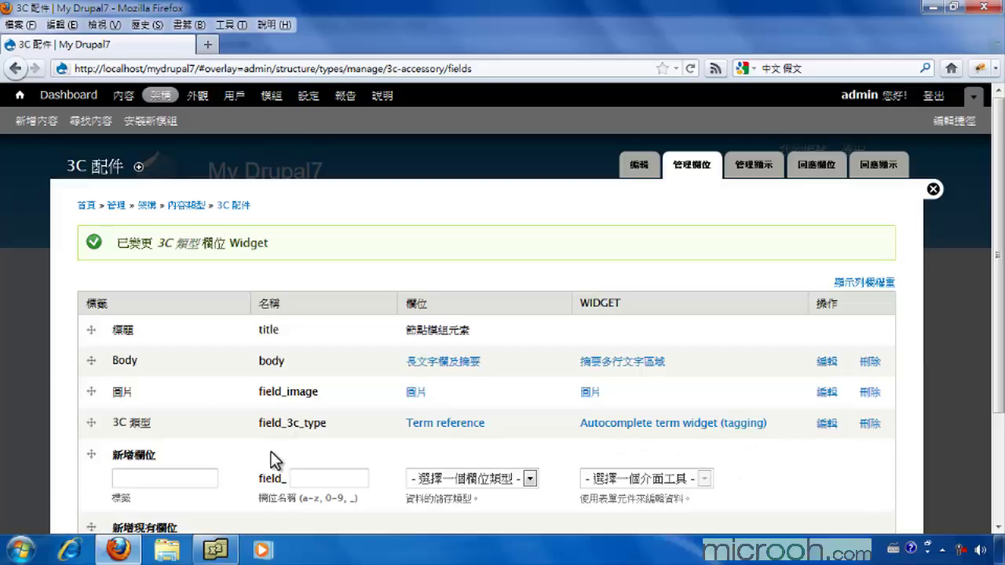
pyautogui.scroll(-2, 348, 430)
pyautogui.click(107, 515)
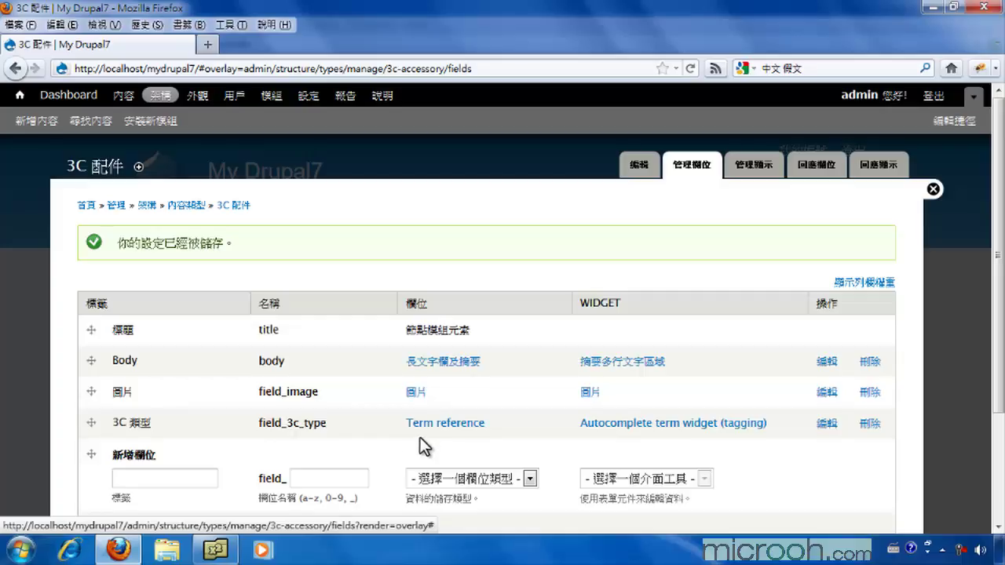
# Step: Add the existing Term reference field field_3c_type to the 3C 產品 content type with the label "3C 類型"
pyautogui.click(194, 206)
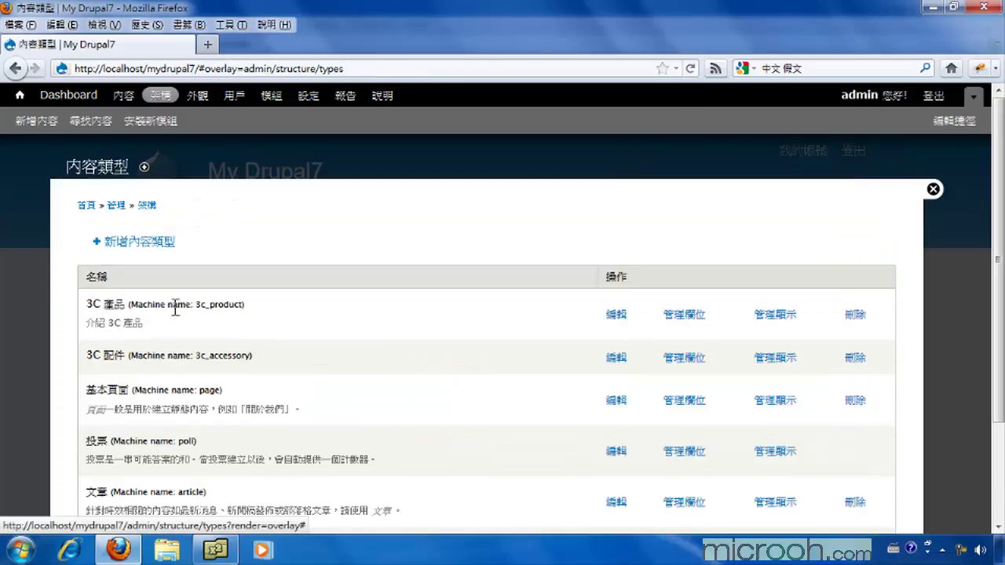
pyautogui.click(685, 316)
pyautogui.scroll(-2, 445, 407)
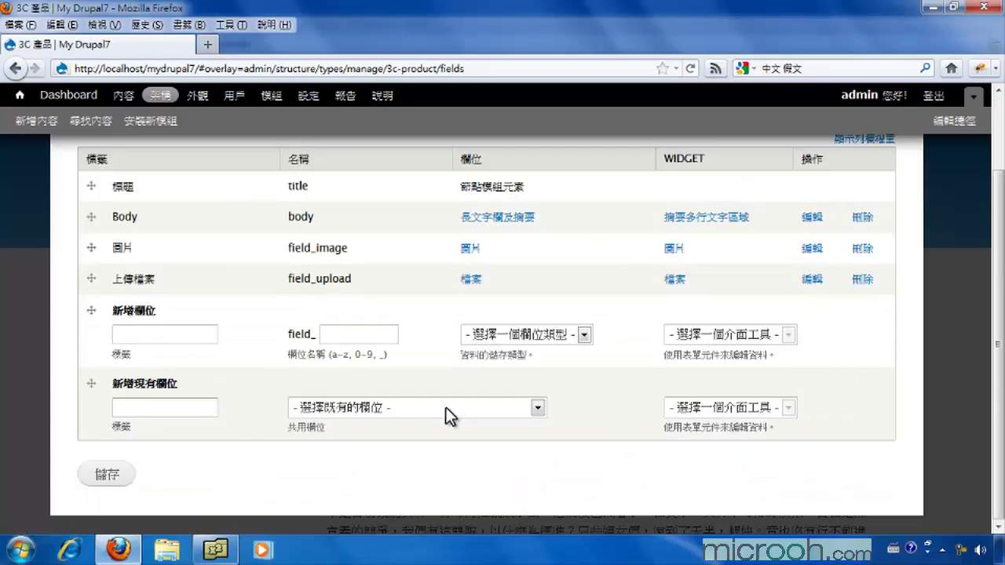
pyautogui.click(431, 407)
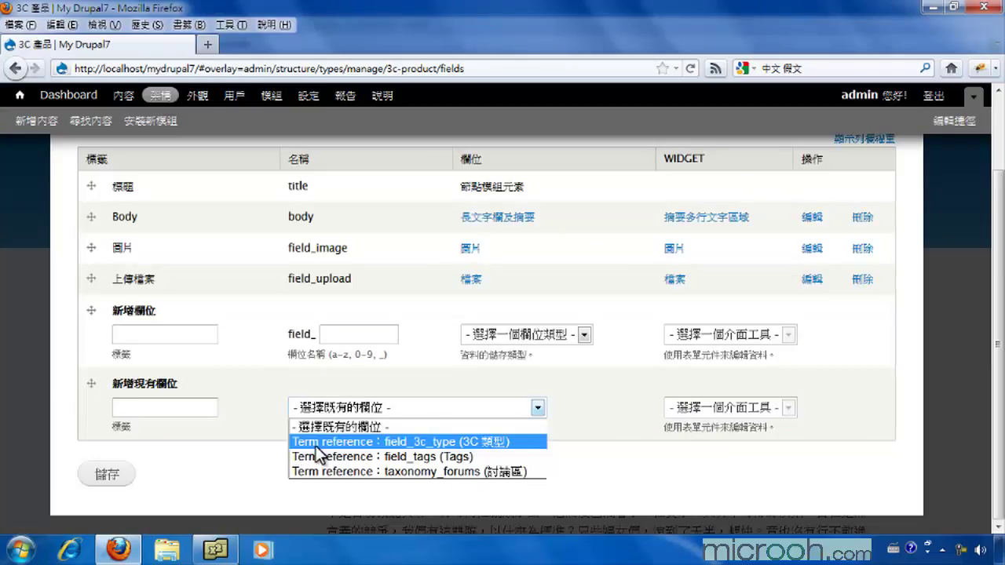
pyautogui.click(451, 443)
pyautogui.click(164, 406)
pyautogui.write('3')
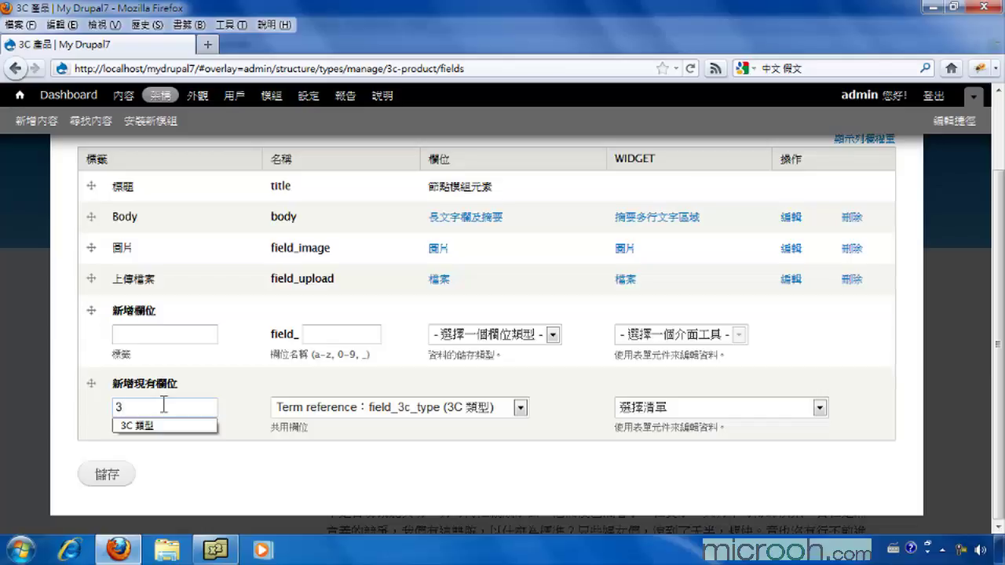
pyautogui.press('Down')
pyautogui.press('Tab')
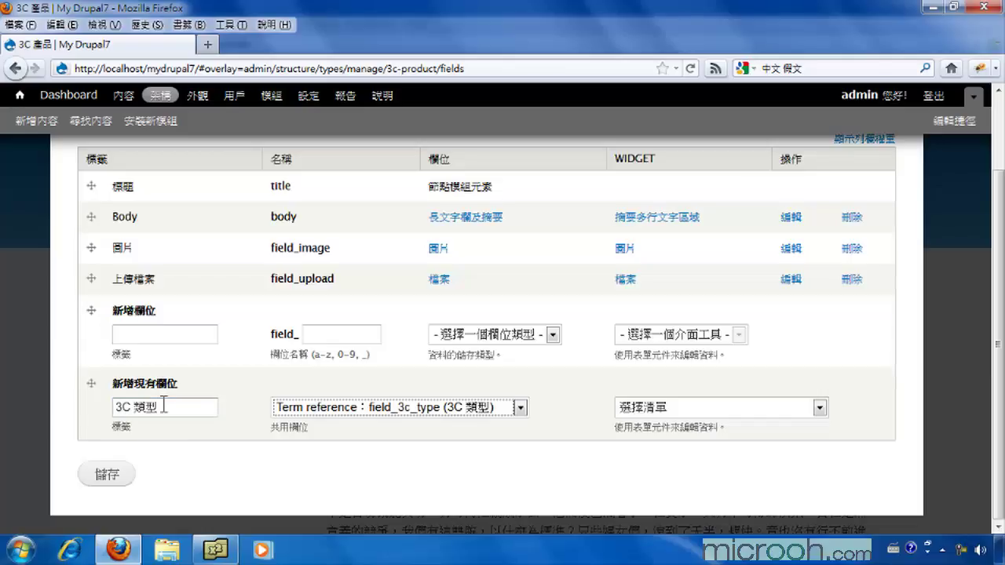
pyautogui.click(108, 474)
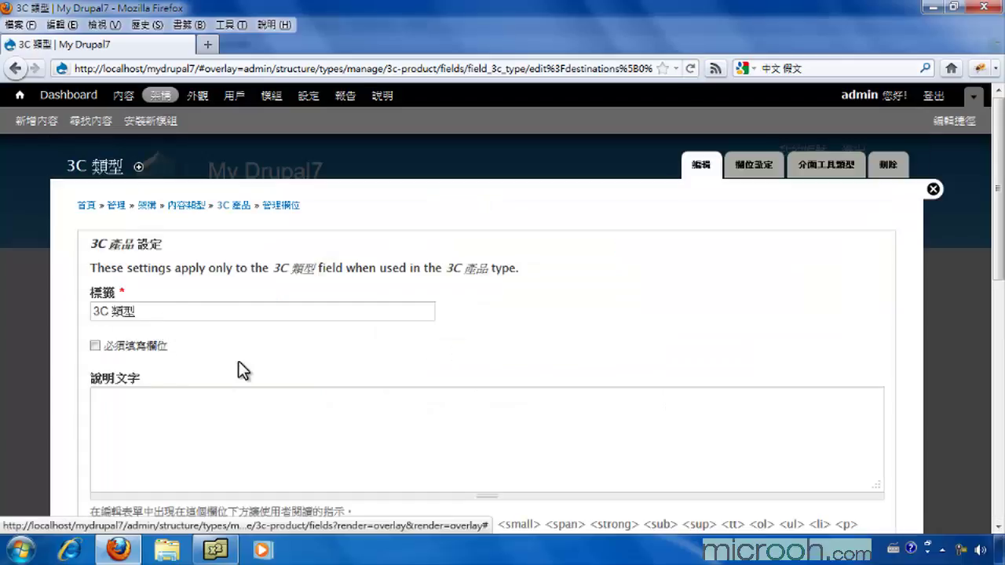
# Step: Review the 3C 類型 field's settings for 3C 產品 and save them without changes
pyautogui.scroll(-5, 228, 373)
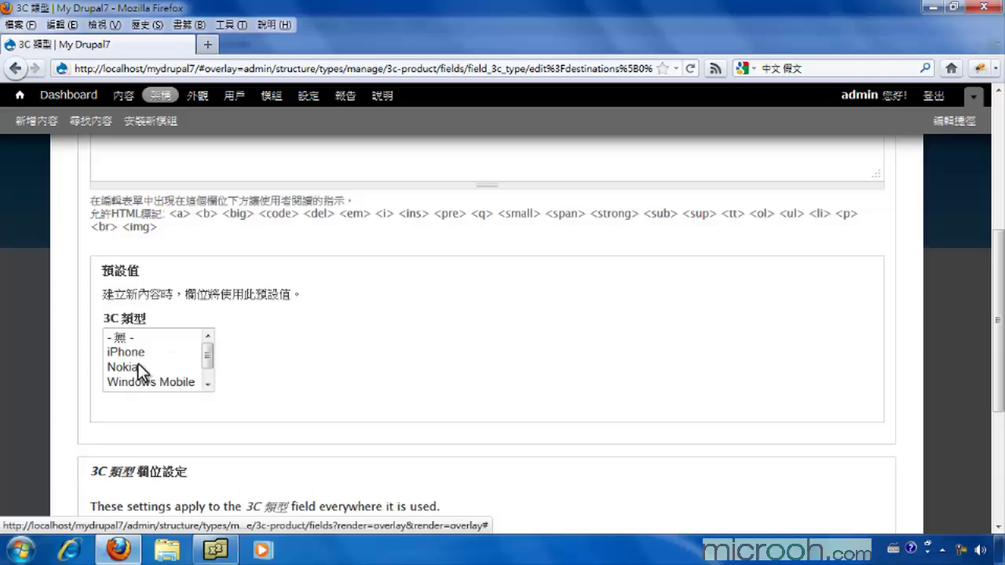
pyautogui.scroll(-5, 253, 348)
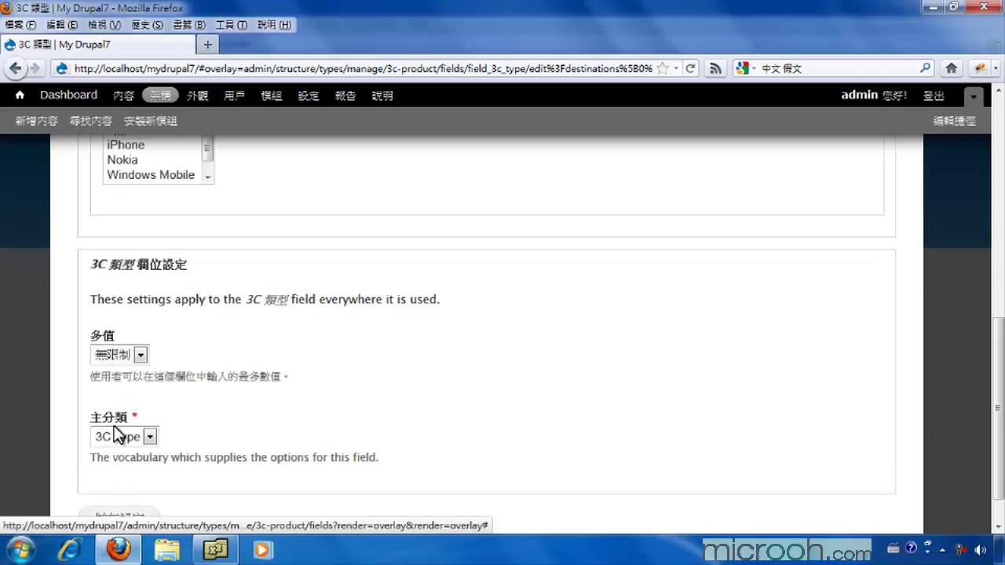
pyautogui.scroll(-1, 197, 424)
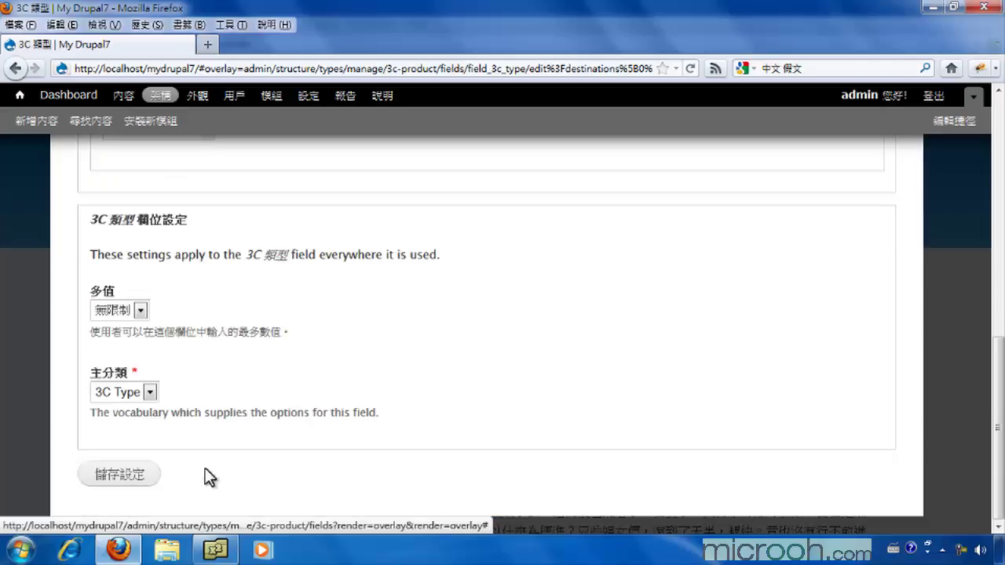
pyautogui.click(111, 486)
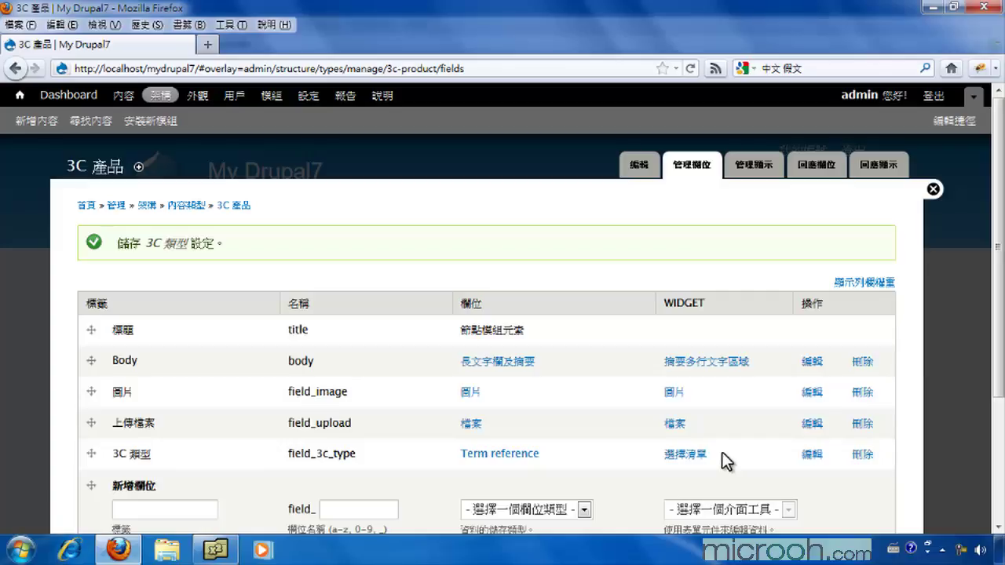
# Step: Change the 3C 類型 field's widget on 3C 產品 to Autocomplete term widget (tagging) and save the field list
pyautogui.click(682, 457)
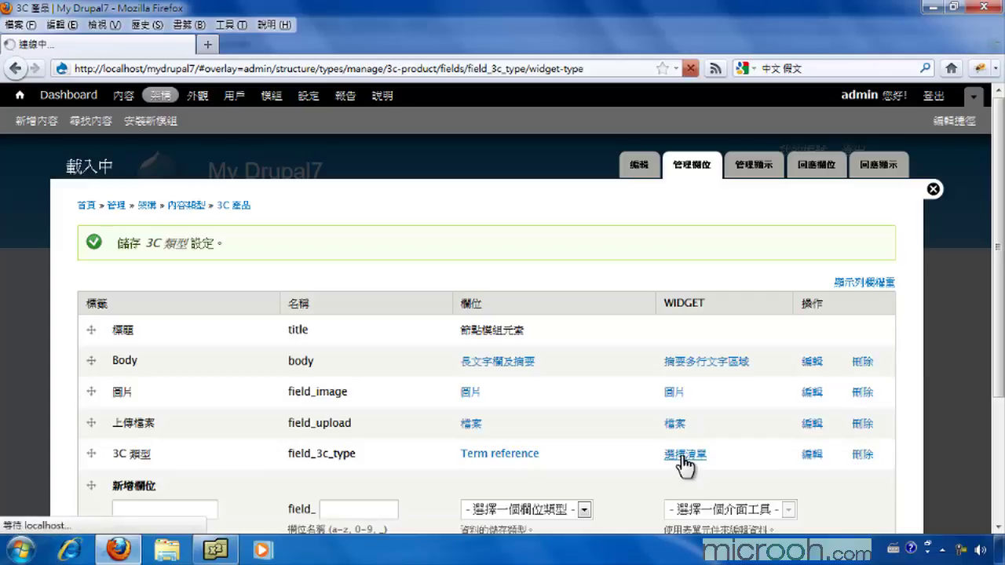
pyautogui.click(162, 289)
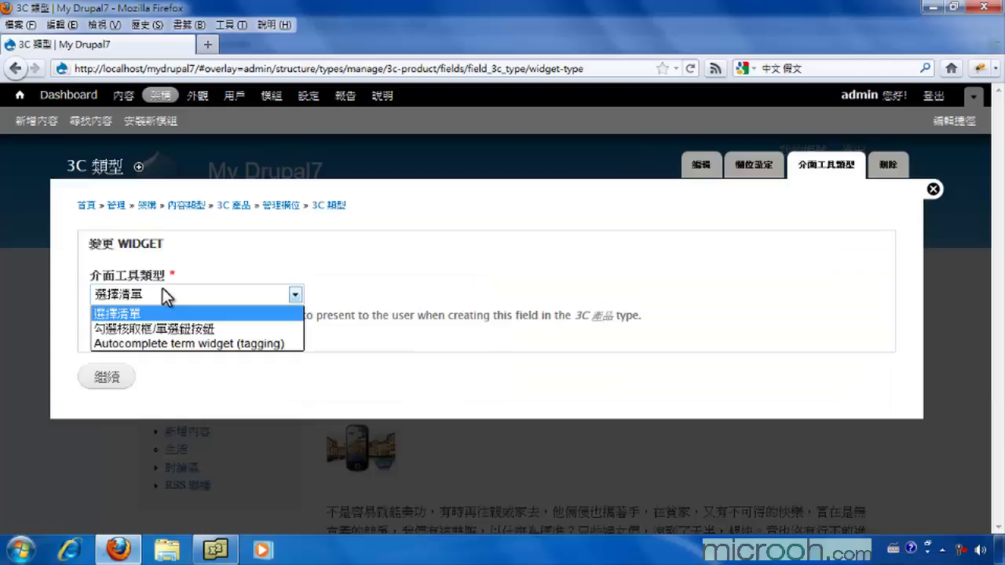
pyautogui.click(123, 345)
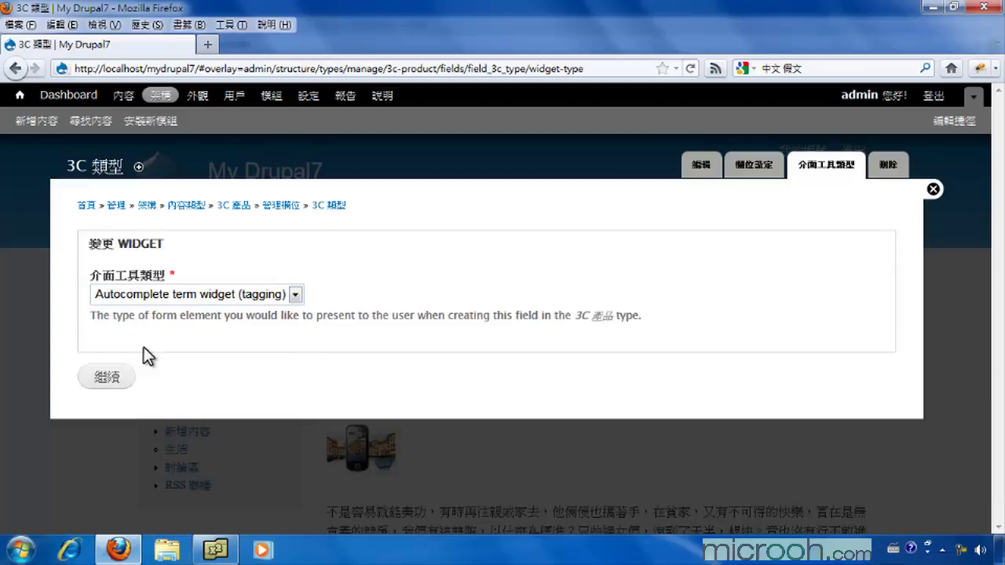
pyautogui.click(180, 293)
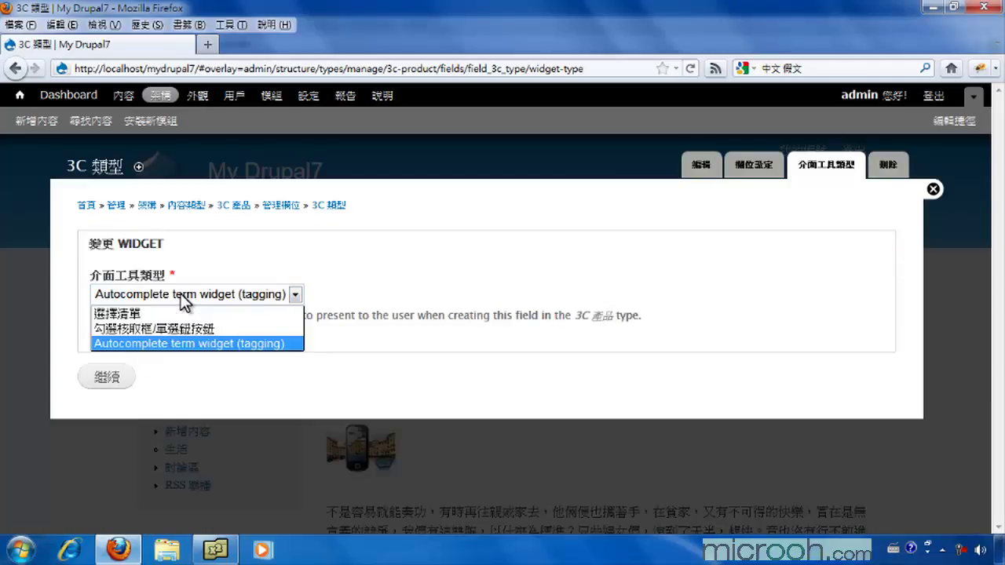
pyautogui.click(143, 344)
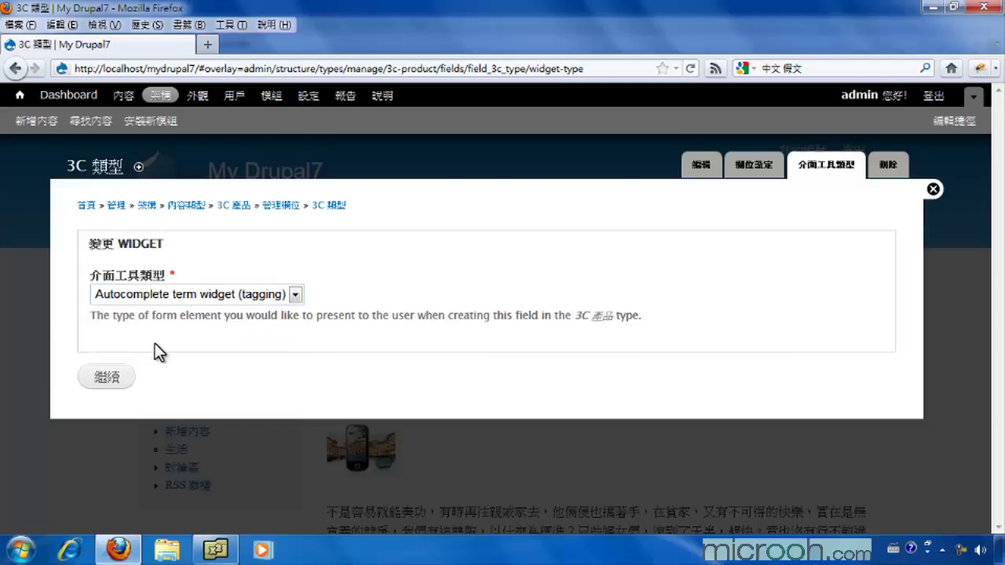
pyautogui.click(110, 388)
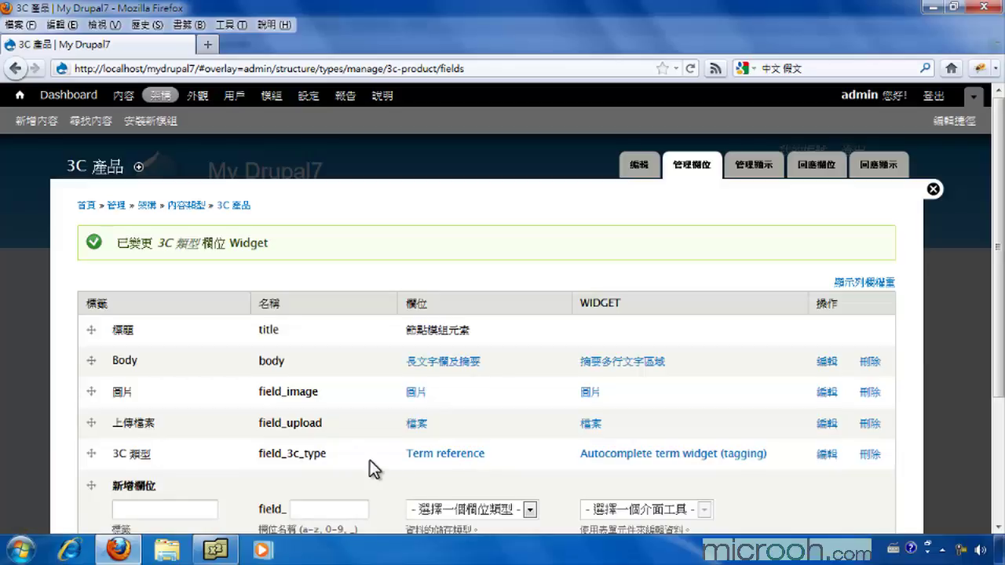
pyautogui.scroll(-4, 370, 462)
pyautogui.click(110, 476)
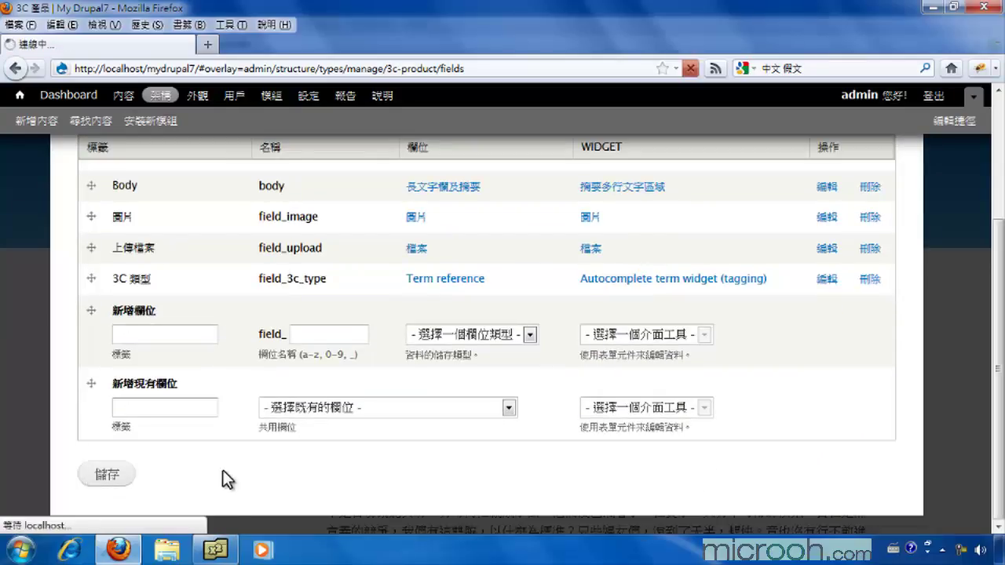